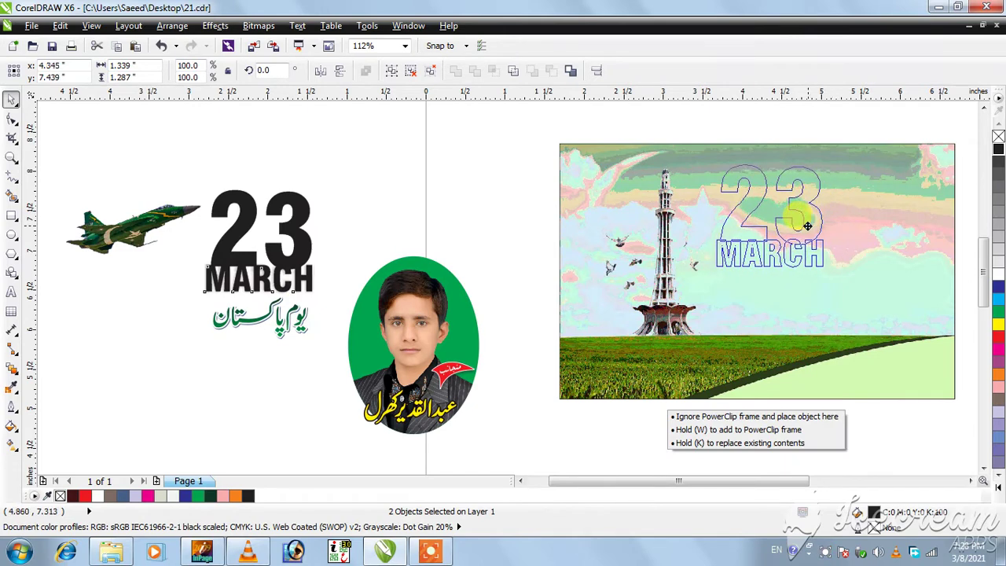
- Place the black 23 MARCH lettering in the banner's sky, just beside the monument
{"action": "left_click", "coordinate": [820, 117]}
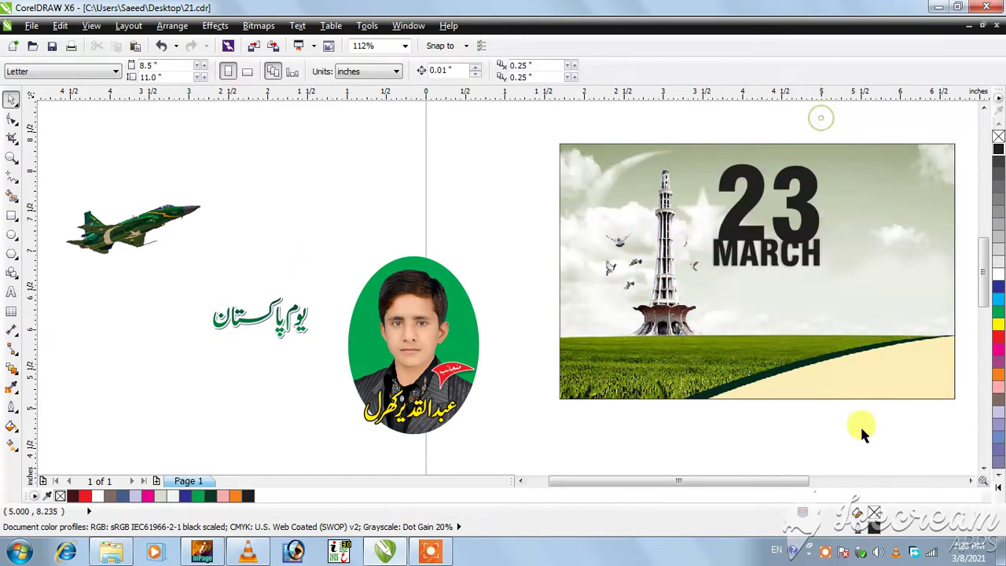
{"action": "left_click", "coordinate": [878, 550]}
{"action": "left_click", "coordinate": [462, 184]}
- Move the numeral 23 slightly upward so that it clears the word MARCH
{"action": "scroll", "coordinate": [855, 153], "scroll_direction": "up", "scroll_amount": 5}
{"action": "left_click_drag", "start_coordinate": [775, 198], "coordinate": [741, 228]}
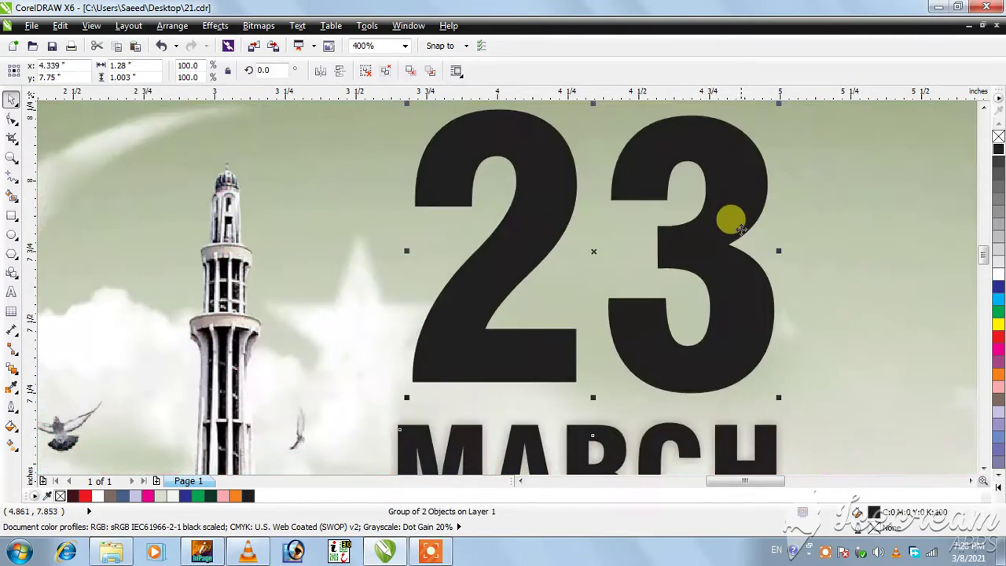
{"action": "scroll", "coordinate": [741, 228], "scroll_direction": "down", "scroll_amount": 5}
- Switch to VLC media player, set the playback volume to 65%, and return to CorelDRAW
{"action": "left_click", "coordinate": [264, 554]}
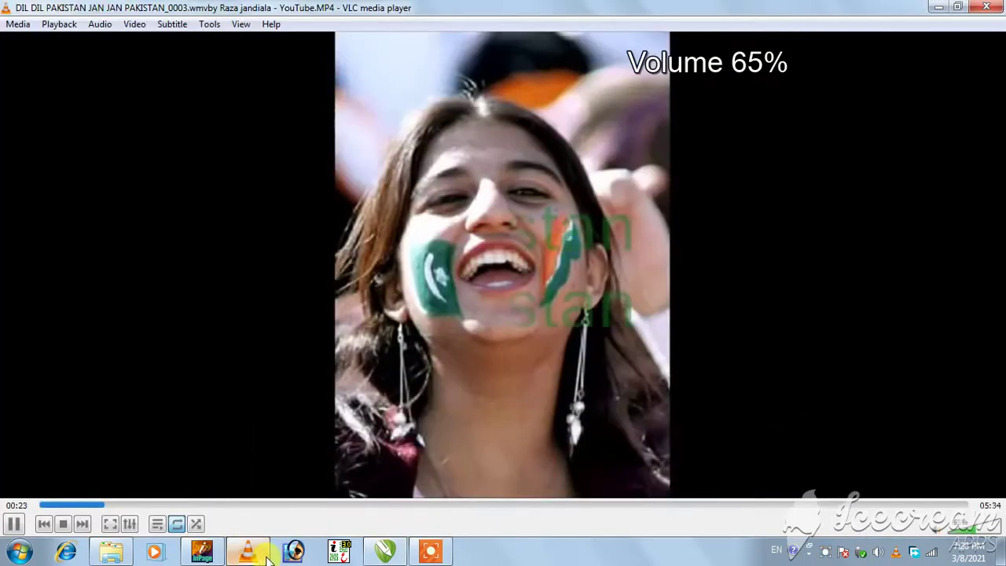
{"action": "left_click", "coordinate": [267, 558]}
{"action": "left_click", "coordinate": [390, 119]}
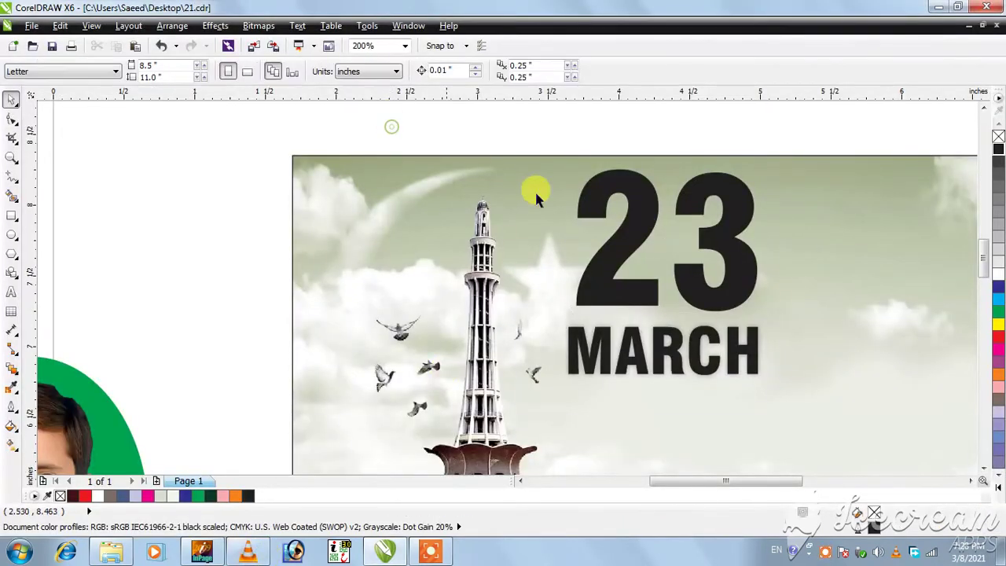
- Enlarge the 23 to about 1.35 in wide, then scale it together with MARCH to about 1.59 by 1.71 in beside the monument
{"action": "left_click", "coordinate": [741, 271]}
{"action": "left_click_drag", "start_coordinate": [762, 314], "coordinate": [768, 321]}
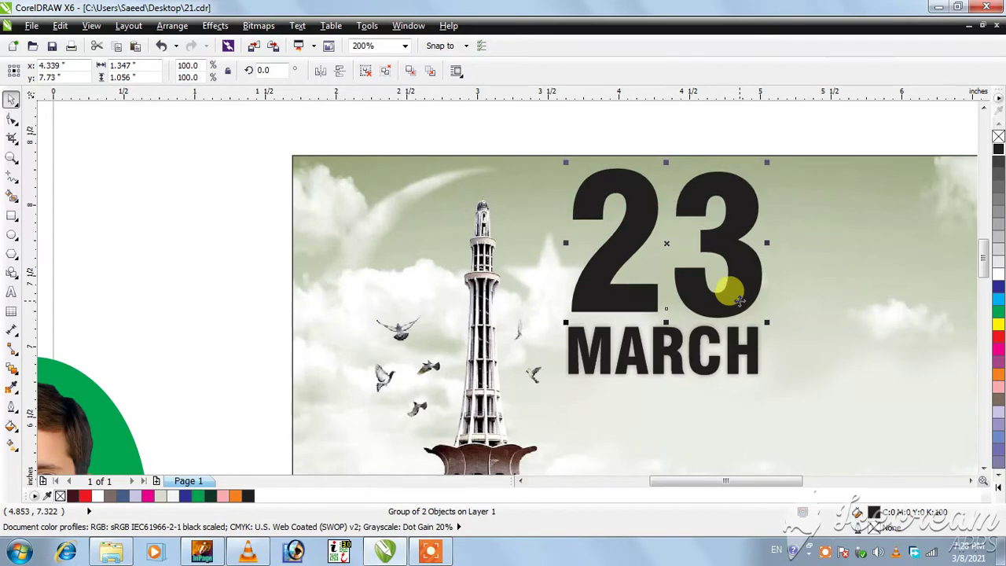
{"action": "left_click", "coordinate": [734, 340], "text": "shift"}
{"action": "scroll", "coordinate": [735, 340], "scroll_direction": "down", "scroll_amount": 2}
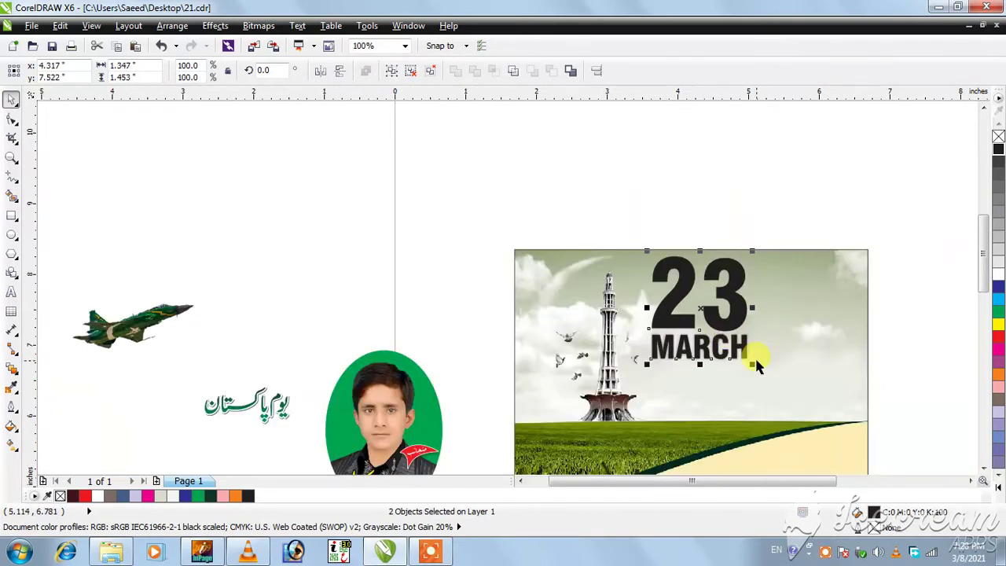
{"action": "left_click_drag", "start_coordinate": [752, 363], "coordinate": [768, 386]}
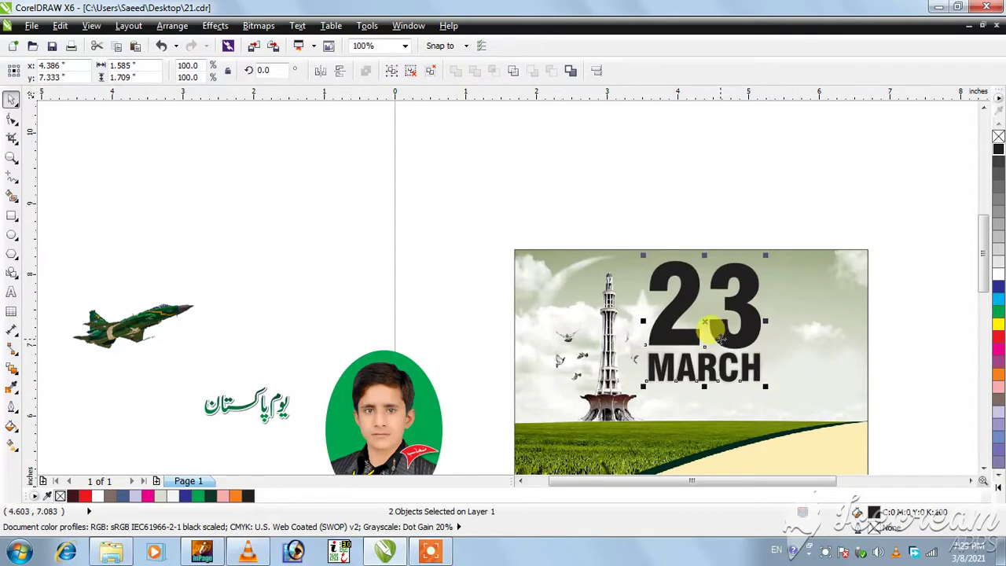
{"action": "mouse_move", "coordinate": [713, 333]}
{"action": "left_mouse_down"}
{"action": "mouse_move", "coordinate": [706, 350]}
{"action": "mouse_move", "coordinate": [705, 340]}
{"action": "left_mouse_up"}
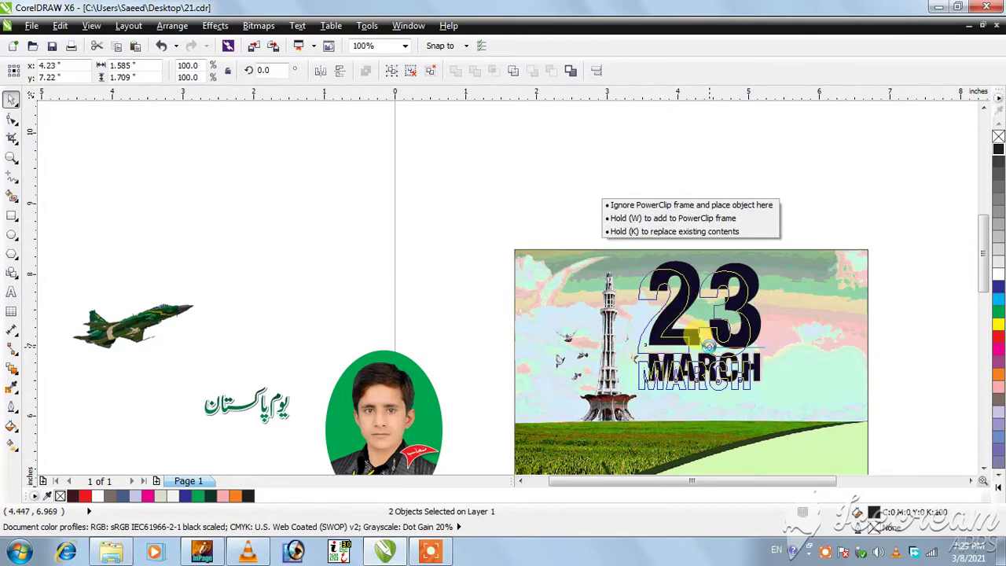
{"action": "left_click", "coordinate": [794, 206]}
- Set up a custom linear fountain fill for the 23 with a dark maroon start colour
{"action": "left_click", "coordinate": [745, 327]}
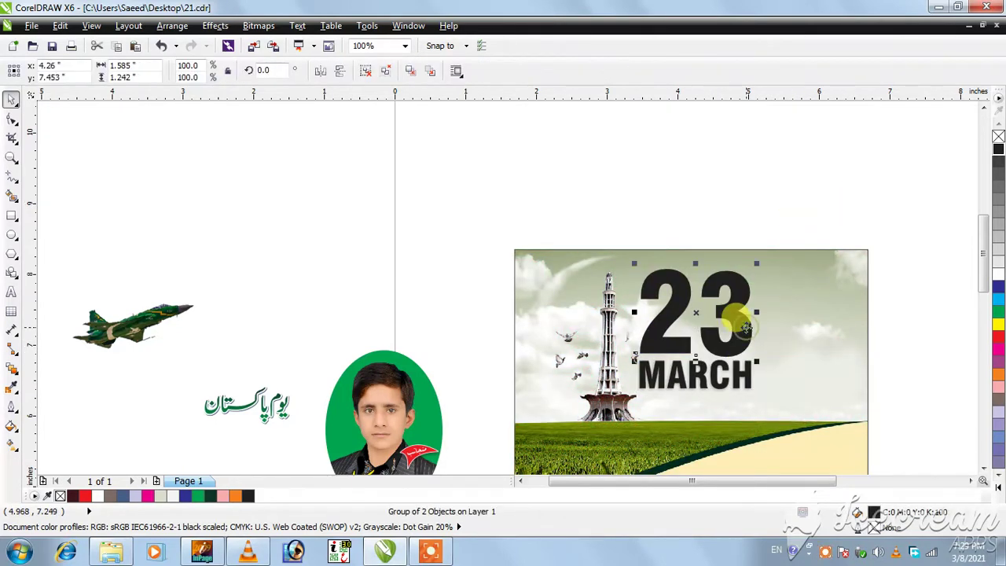
{"action": "key", "text": "F11"}
{"action": "left_click", "coordinate": [440, 261]}
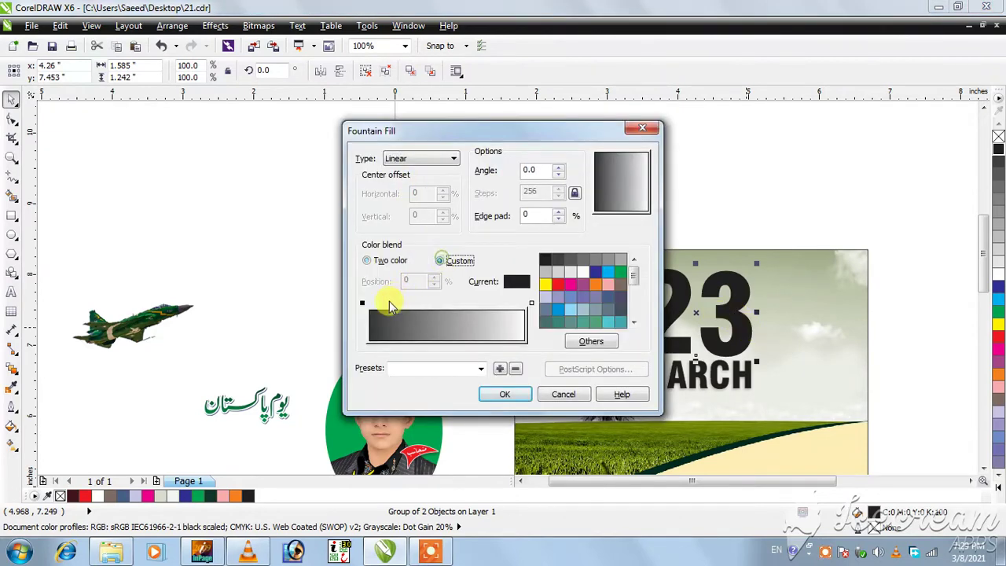
{"action": "left_click", "coordinate": [557, 284]}
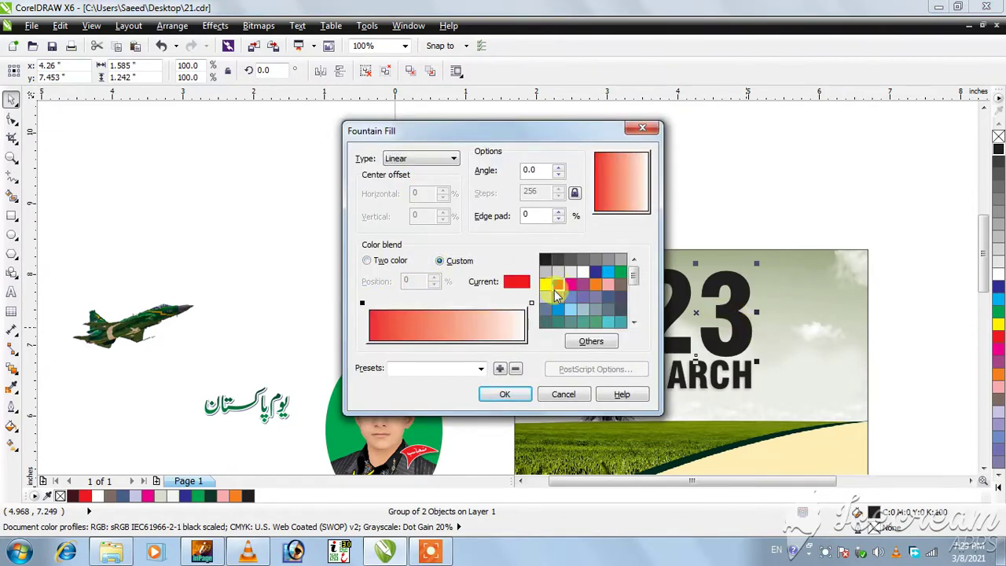
{"action": "left_click", "coordinate": [591, 341]}
{"action": "left_click", "coordinate": [367, 161]}
{"action": "left_click_drag", "start_coordinate": [404, 286], "coordinate": [408, 315]}
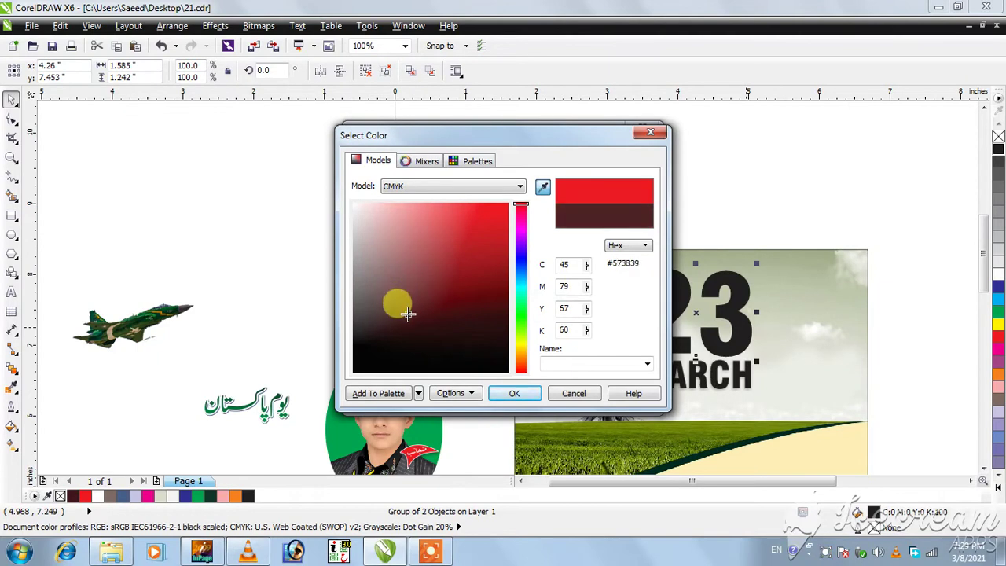
{"action": "left_click", "coordinate": [393, 304]}
{"action": "left_click", "coordinate": [514, 393]}
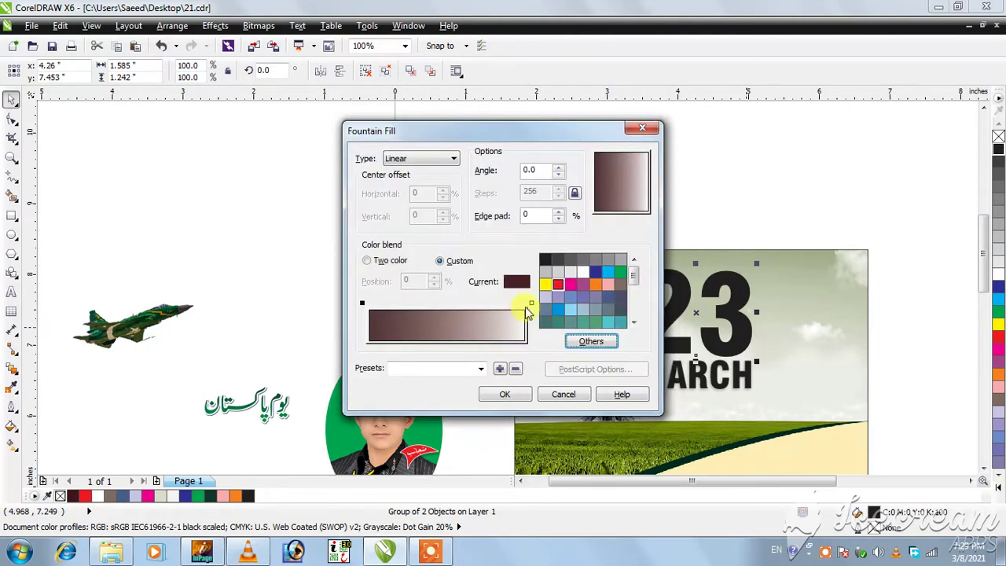
- Set the fountain fill's end colour to red and its angle to -97 degrees, and apply it to the 23
{"action": "left_click", "coordinate": [530, 304]}
{"action": "left_click", "coordinate": [557, 283]}
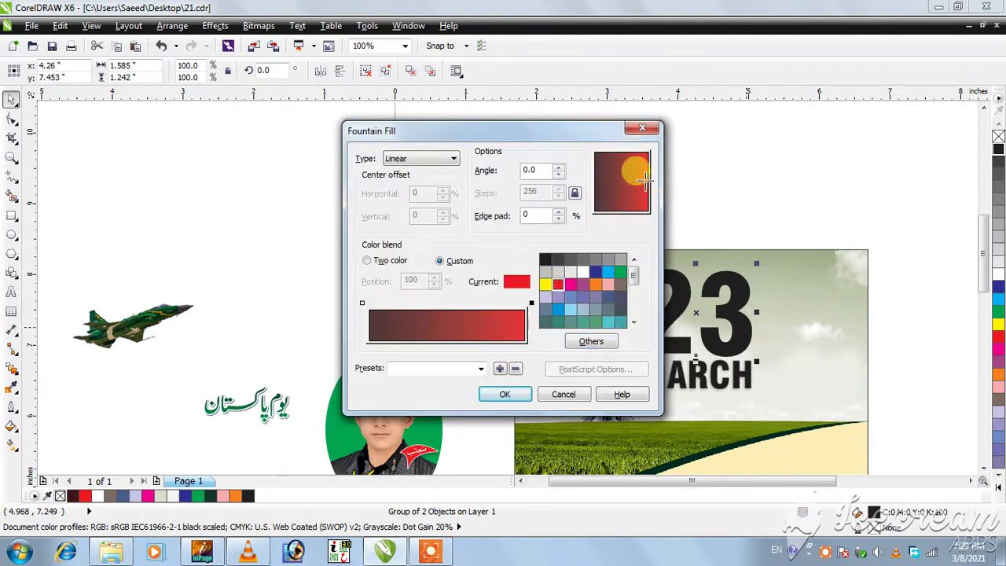
{"action": "left_click_drag", "start_coordinate": [643, 181], "coordinate": [617, 219]}
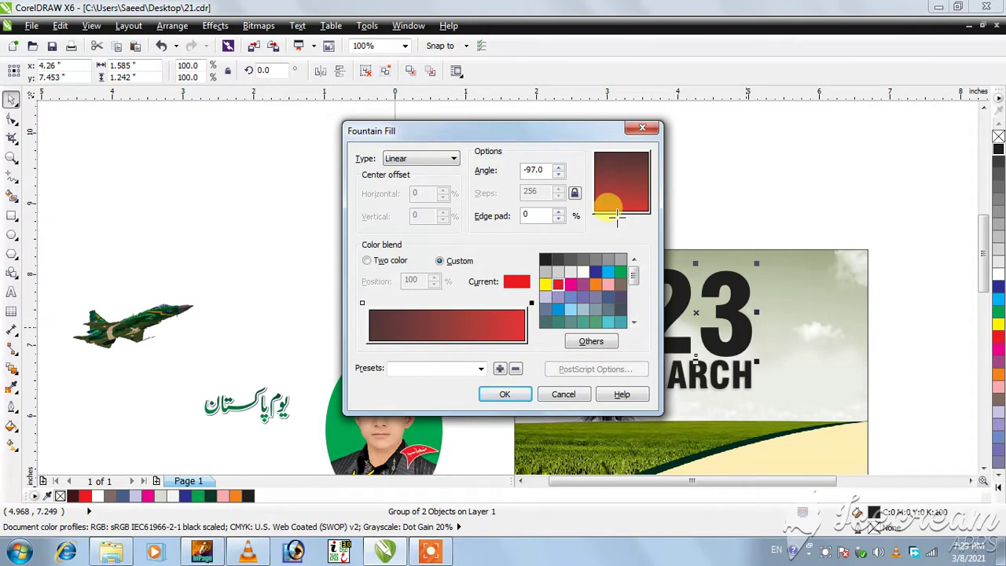
{"action": "left_click", "coordinate": [505, 393]}
- Give the 23 a white outline behind its fill, about 6.5 pt wide
{"action": "scroll", "coordinate": [707, 330], "scroll_direction": "up", "scroll_amount": 2}
{"action": "key", "text": "F12"}
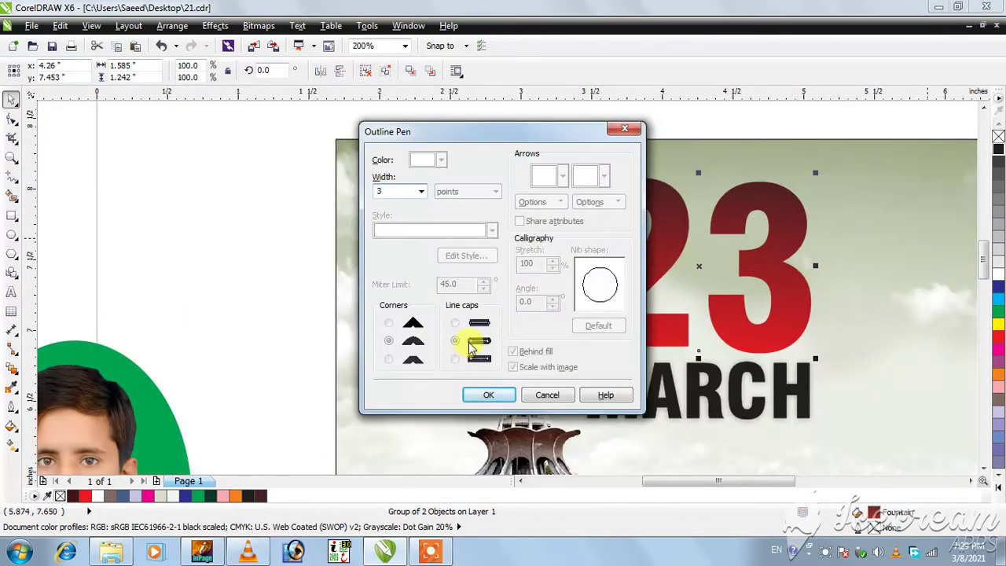
{"action": "left_click", "coordinate": [484, 396]}
{"action": "key", "text": "F12"}
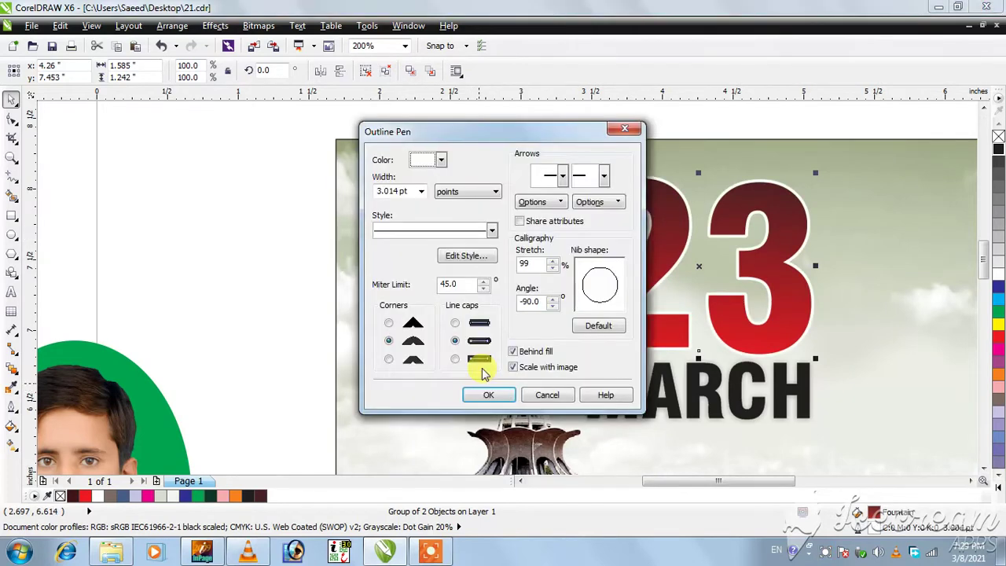
{"action": "key", "text": "Escape"}
{"action": "key", "text": "F12"}
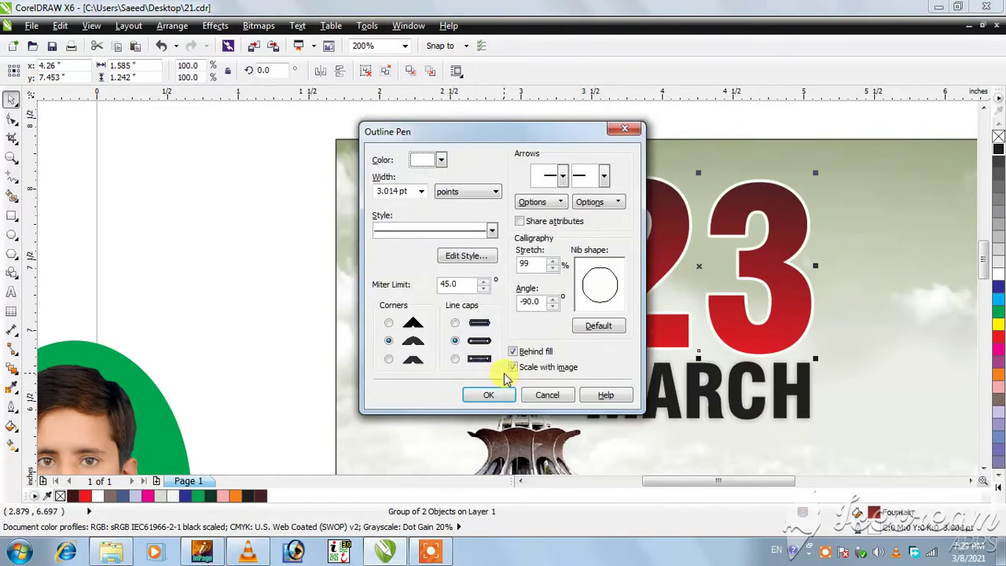
{"action": "key", "text": "Return"}
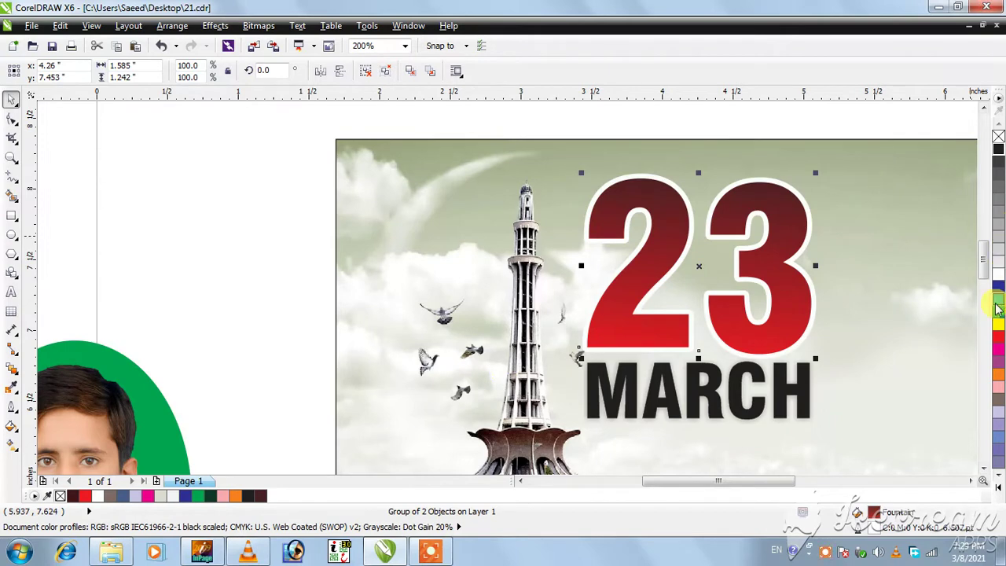
- Duplicate the 23 with a small offset up and to the left, and recolour the back copy's fill and outline green
{"action": "left_click_drag", "start_coordinate": [811, 294], "coordinate": [804, 284]}
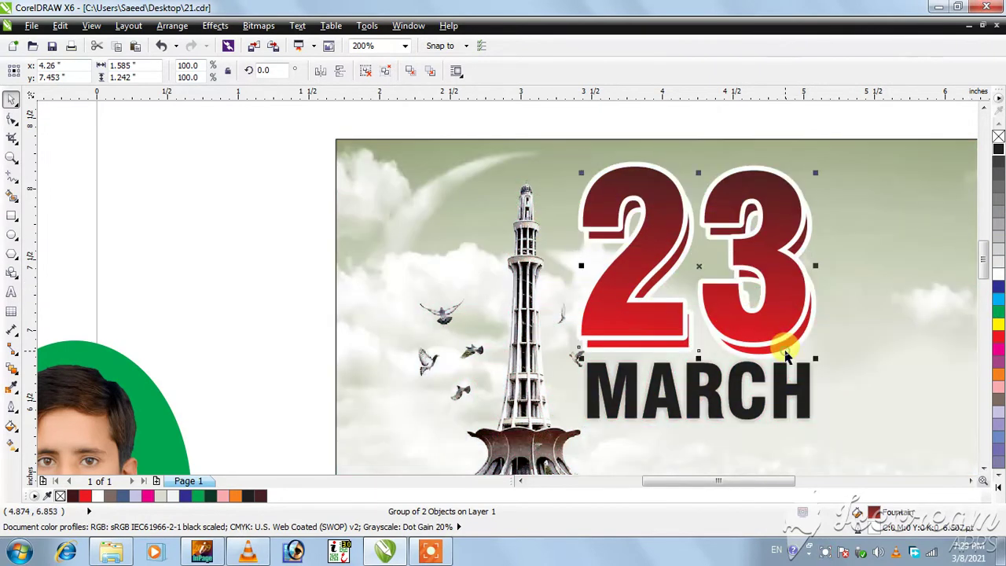
{"action": "left_click", "coordinate": [997, 367]}
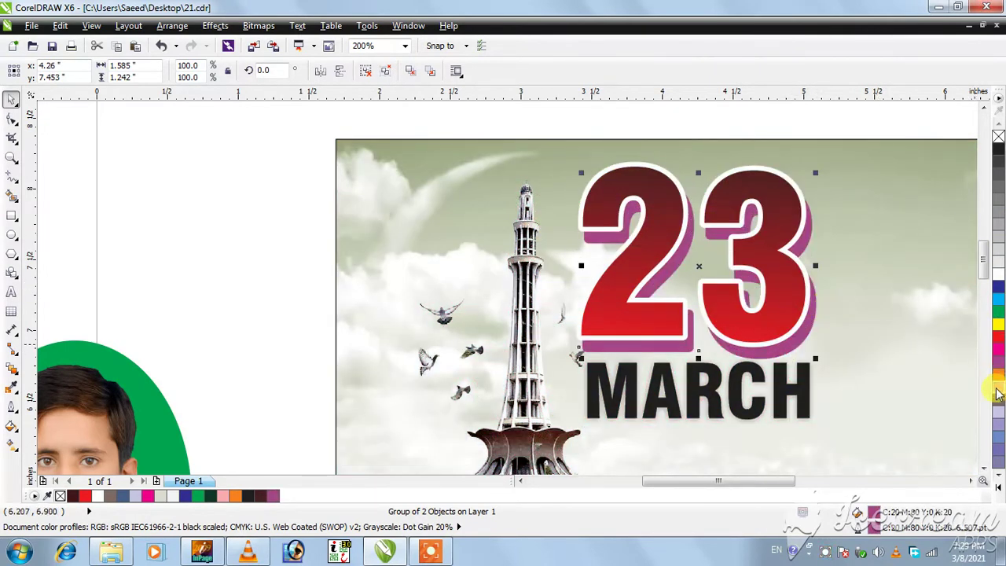
{"action": "left_click", "coordinate": [996, 392]}
{"action": "left_click", "coordinate": [998, 313]}
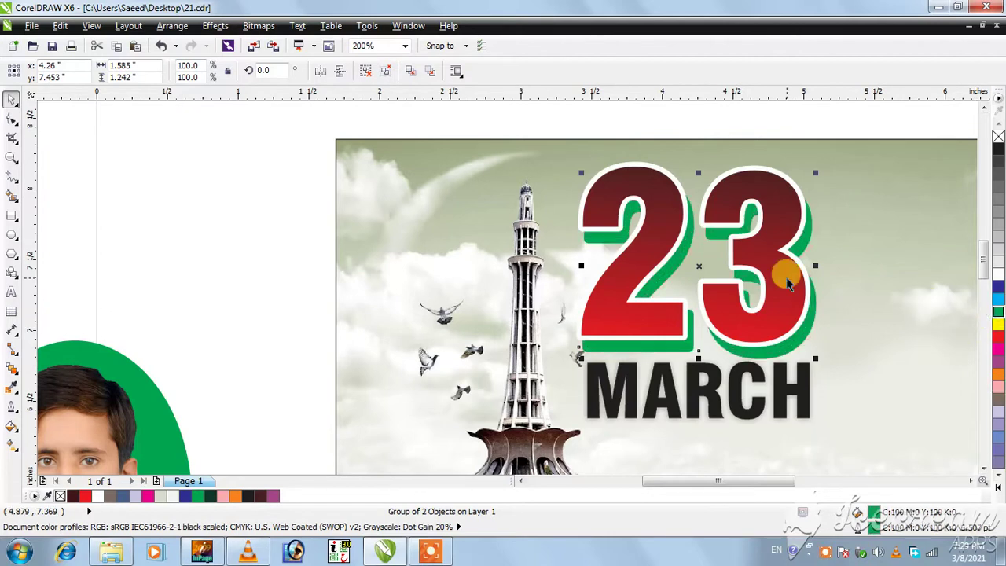
- Nudge the front gradient 23 about 0.03 in down and 0.03 in right, closer to its green copy
{"action": "left_click", "coordinate": [819, 279]}
{"action": "left_click", "coordinate": [791, 280]}
{"action": "key", "text": "Down"}
{"action": "key", "text": "Right"}
{"action": "key", "text": "Right"}
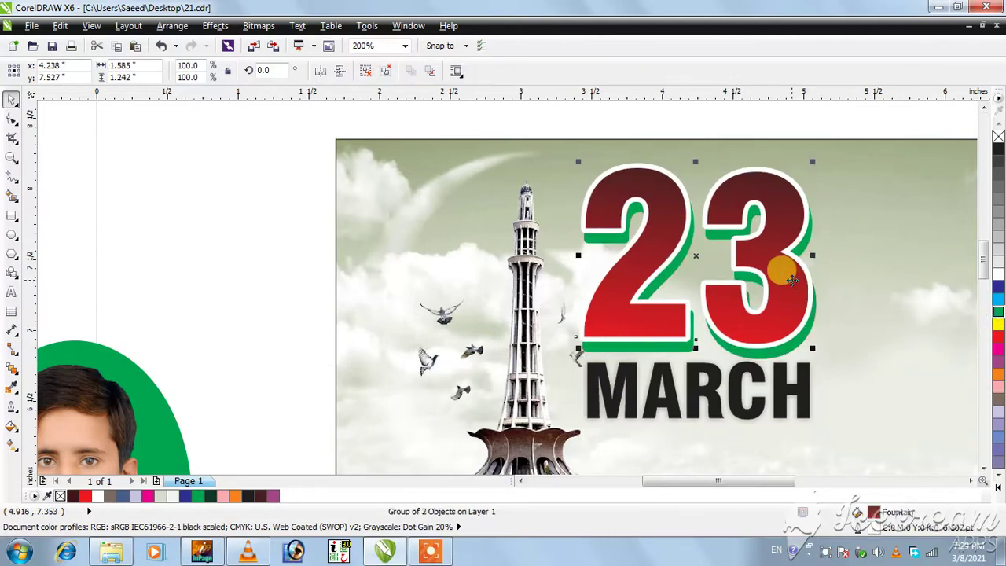
{"action": "key", "text": "Down"}
{"action": "key", "text": "Right"}
{"action": "key", "text": "Down"}
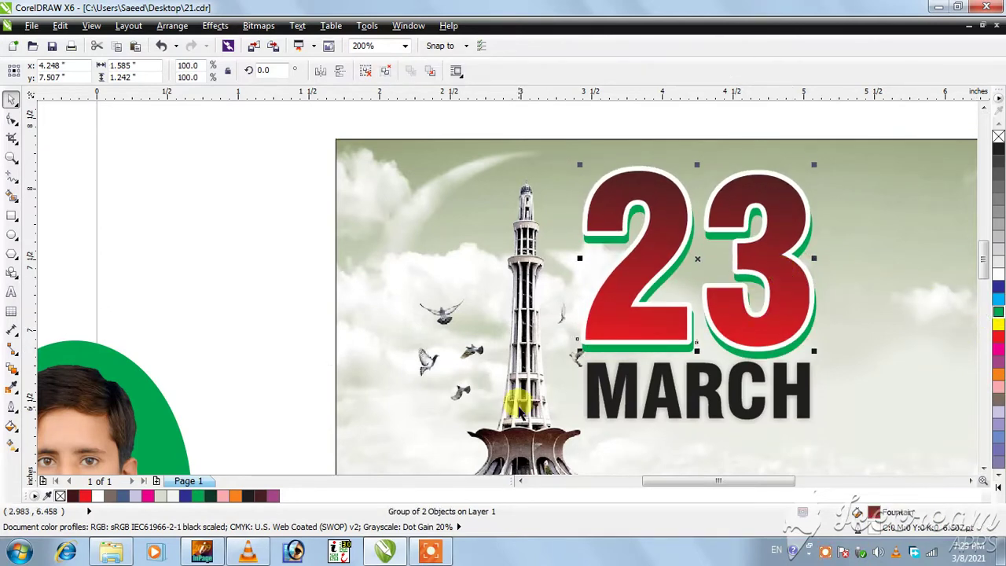
- Switch to VLC media player, adjust the playback volume of the music video, and return to CorelDRAW
{"action": "left_click", "coordinate": [247, 550]}
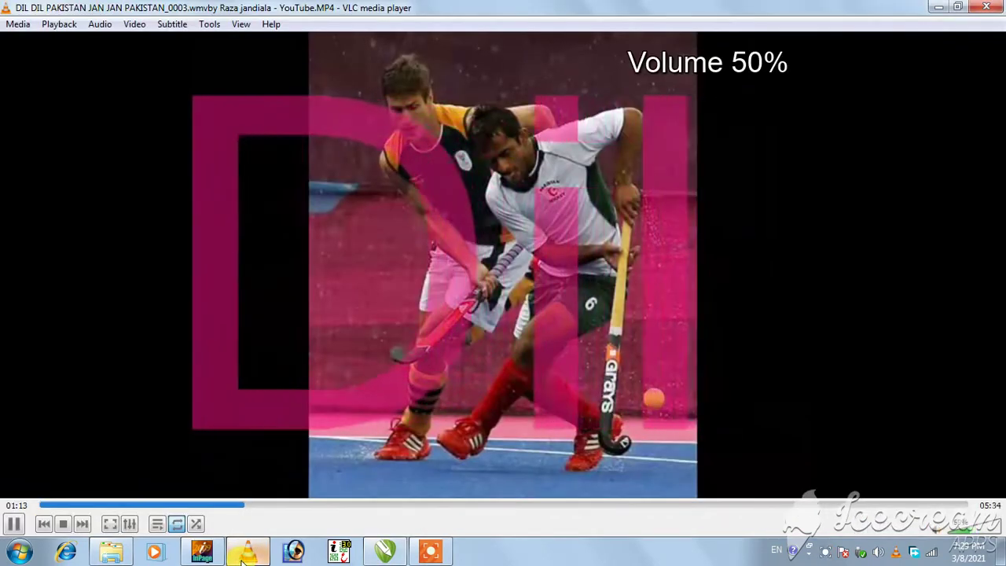
{"action": "left_click", "coordinate": [246, 553]}
{"action": "left_click", "coordinate": [248, 554]}
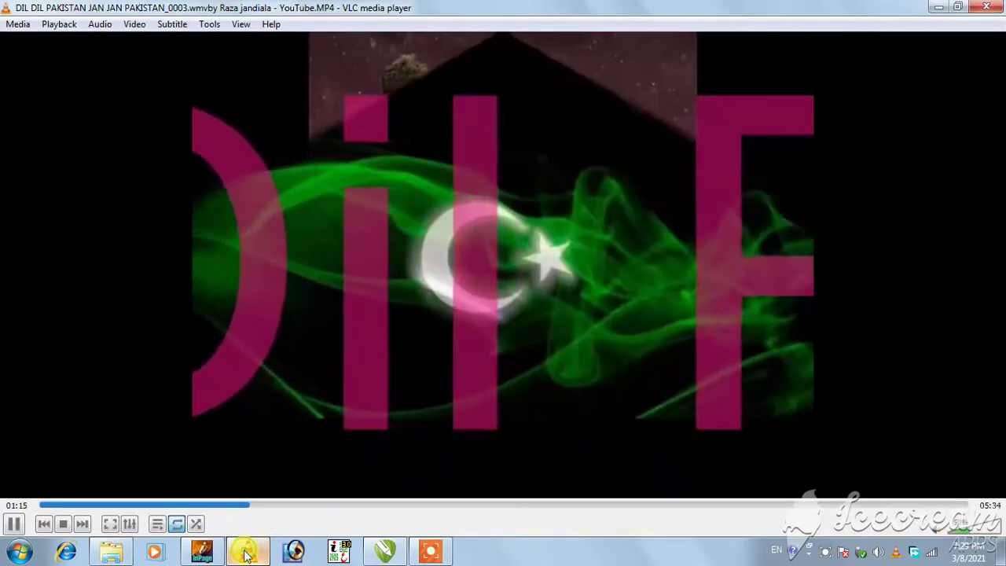
{"action": "scroll", "coordinate": [246, 554], "scroll_direction": "up", "scroll_amount": 1}
{"action": "left_click", "coordinate": [245, 555]}
{"action": "left_click", "coordinate": [230, 306]}
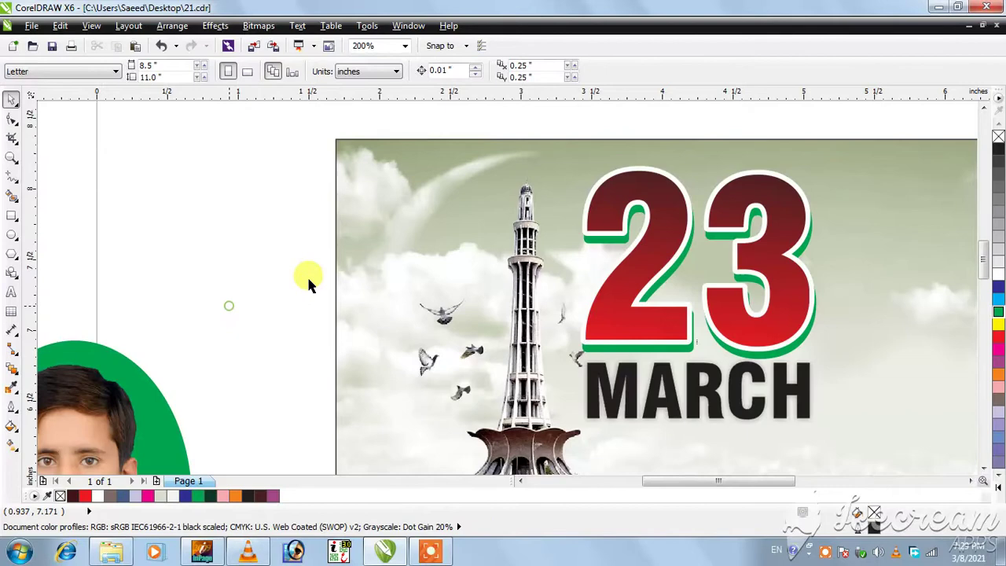
- Fill the word MARCH with red and give it a 3 pt white outline
{"action": "left_click", "coordinate": [668, 401]}
{"action": "left_click", "coordinate": [998, 336]}
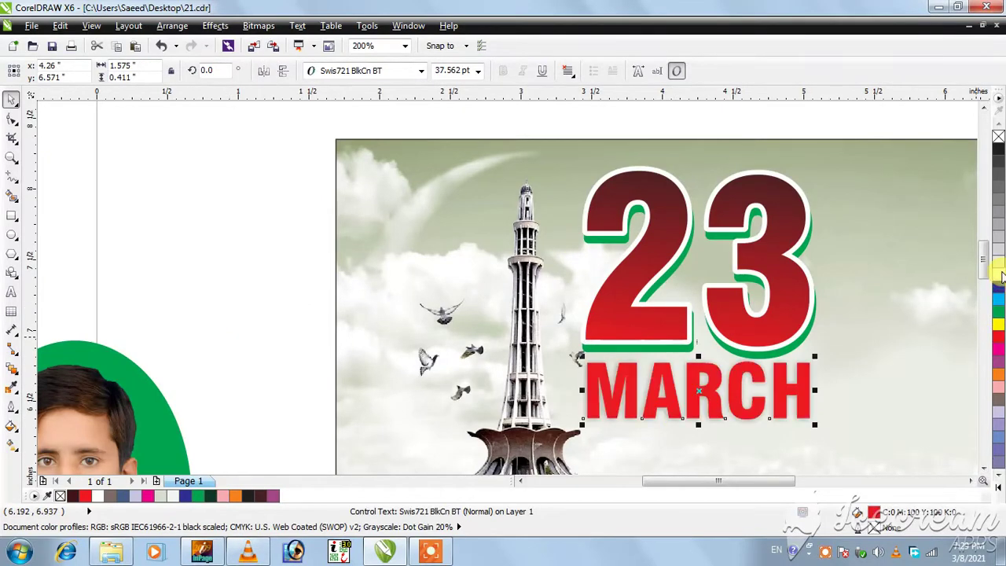
{"action": "right_click", "coordinate": [1000, 275]}
{"action": "key", "text": "F12"}
{"action": "type", "text": "3"}
{"action": "key", "text": "Return"}
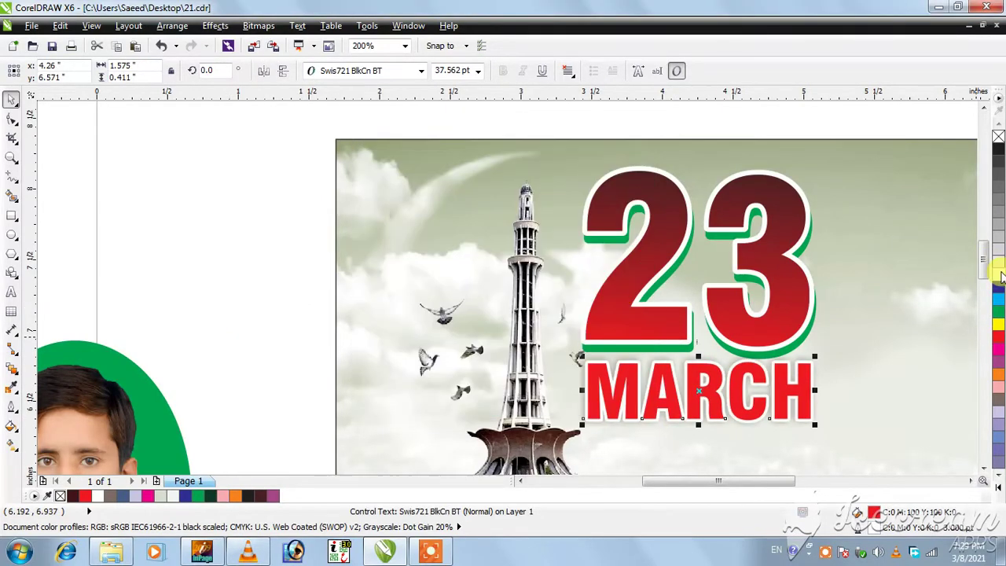
- Move MARCH up in front of the lower part of the 23 and fill it with dark blue
{"action": "left_click_drag", "start_coordinate": [715, 386], "coordinate": [715, 348]}
{"action": "key", "text": "shift+Page_Up"}
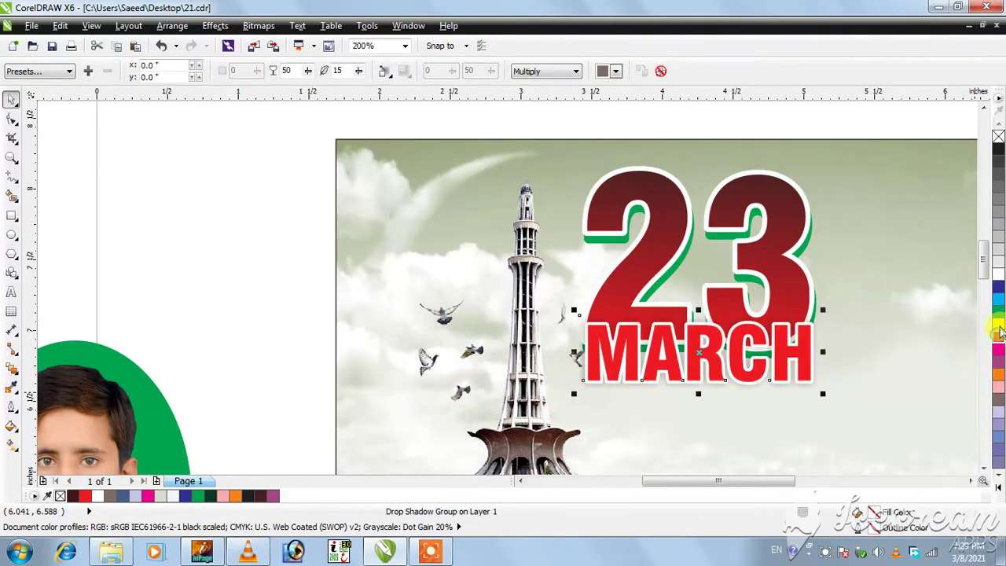
{"action": "left_click", "coordinate": [999, 290]}
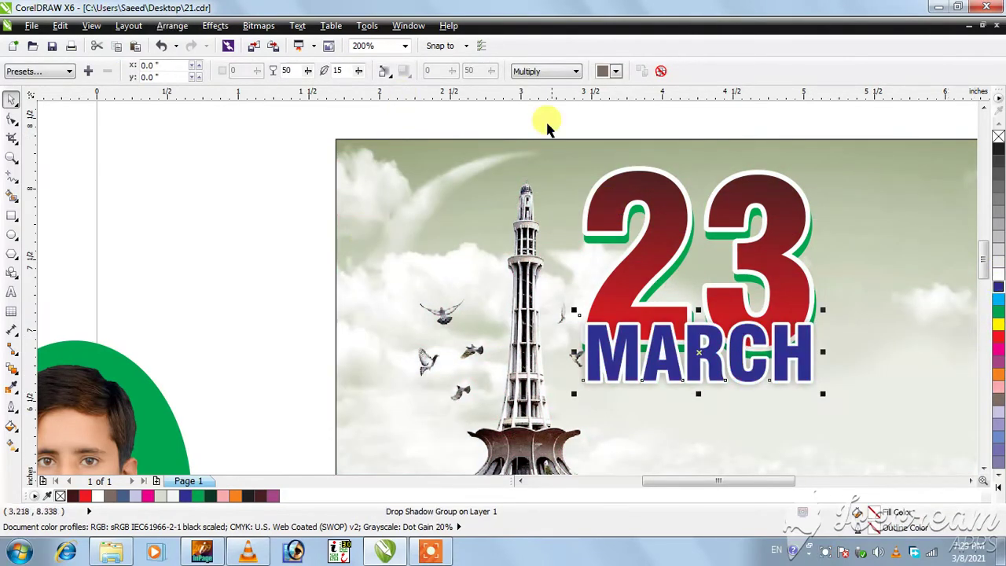
- Group the 23 and MARCH objects and enlarge the group to about 1.85 by 1.70 in
{"action": "key", "text": "ctrl+g"}
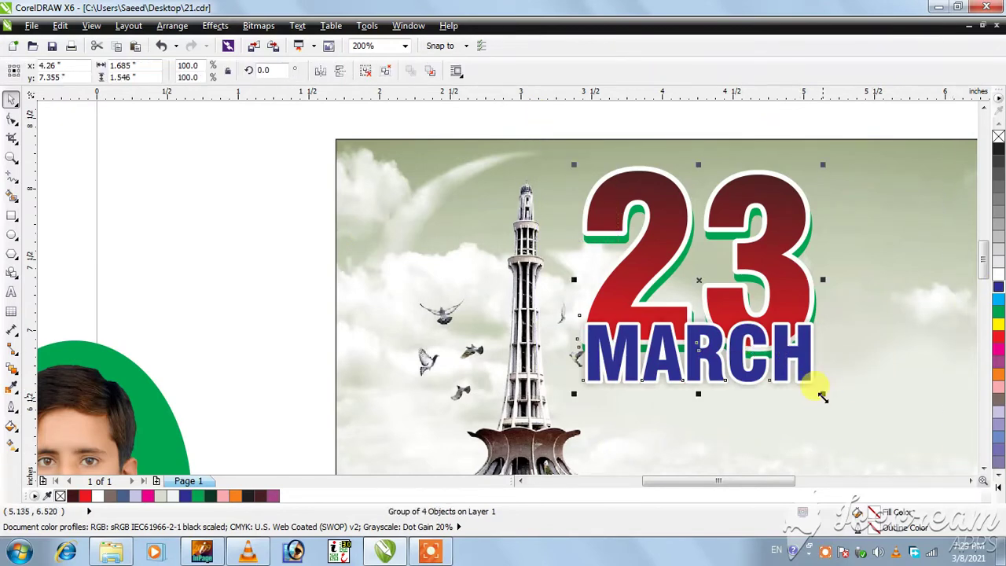
{"action": "left_click_drag", "start_coordinate": [821, 395], "coordinate": [851, 415]}
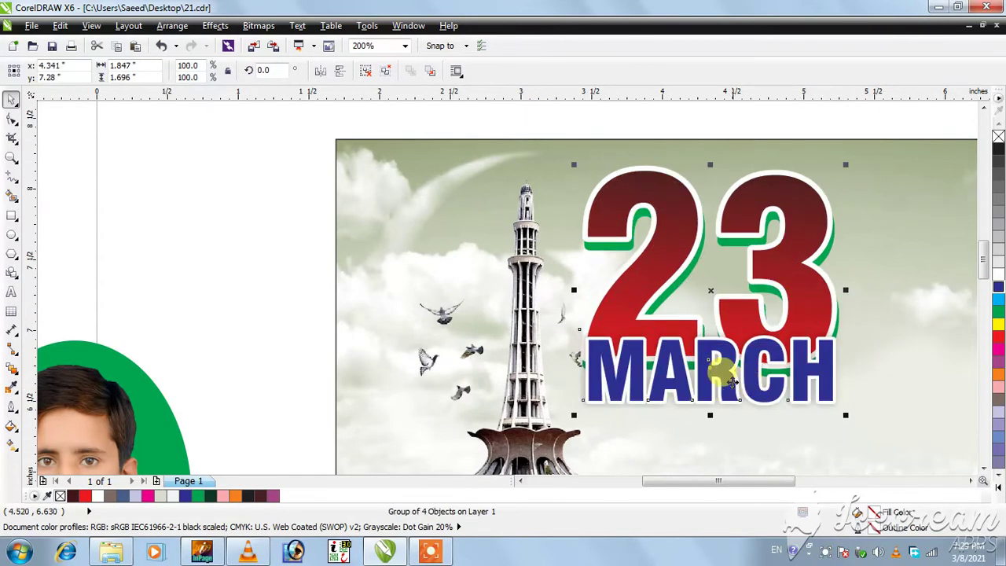
{"action": "left_click", "coordinate": [633, 126]}
- Minimize the CorelDRAW window to show the desktop
{"action": "key", "text": "F4"}
{"action": "left_click", "coordinate": [972, 29]}
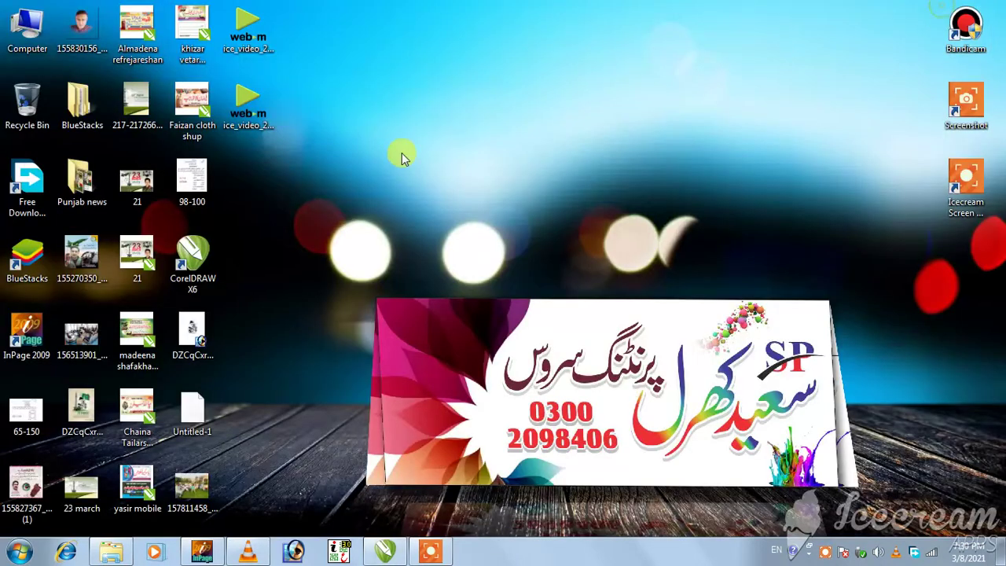
- Import the leaders' portrait collage from the desktop into the 21.cdr drawing in CorelDRAW
{"action": "right_click", "coordinate": [392, 148]}
{"action": "left_click", "coordinate": [444, 201]}
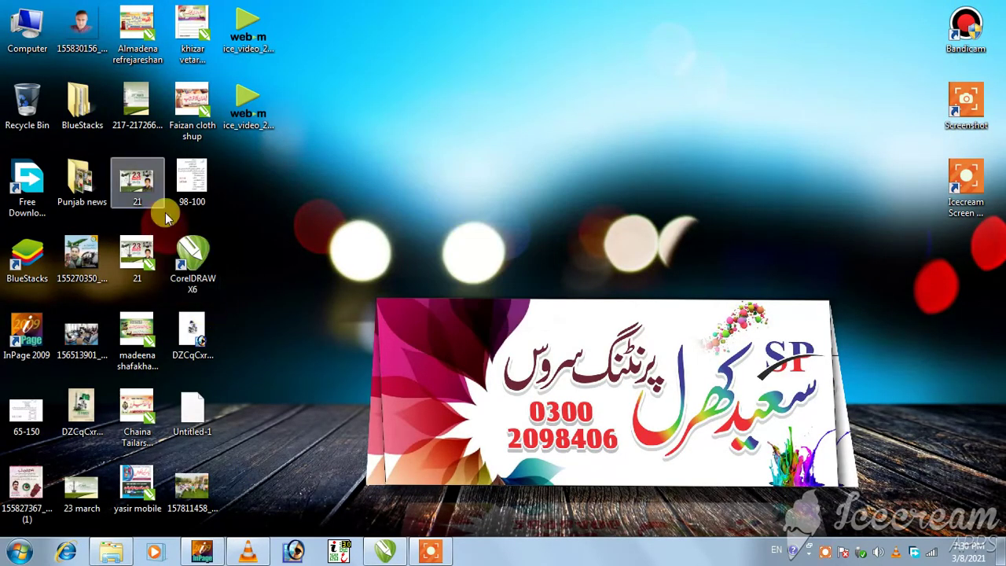
{"action": "left_click", "coordinate": [384, 551]}
{"action": "left_click_drag", "start_coordinate": [384, 551], "coordinate": [898, 209]}
{"action": "key", "text": "F4"}
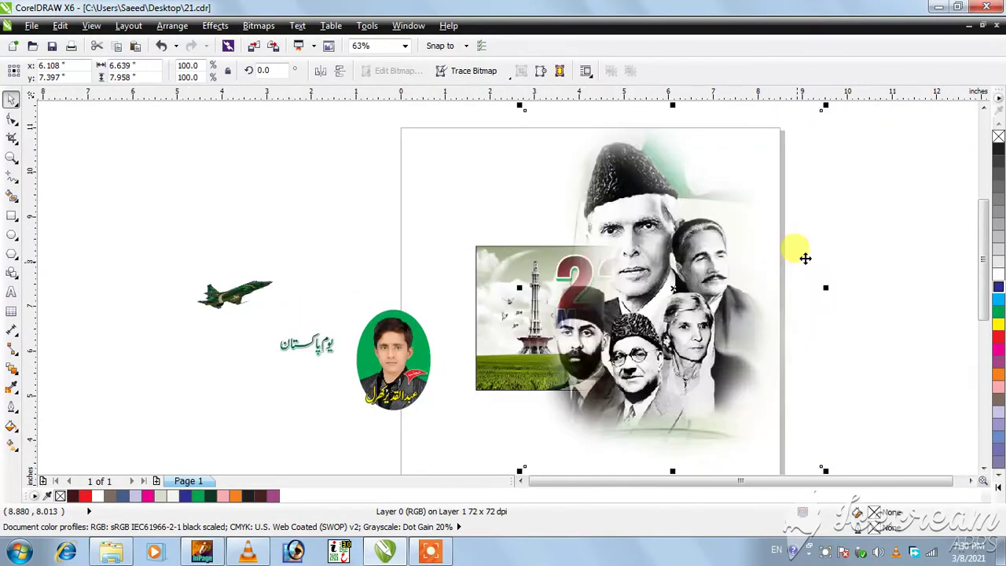
- Scale the portrait collage down to about 1.95 by 2.34 in and place it beside the 23 MARCH lettering
{"action": "left_click_drag", "start_coordinate": [825, 107], "coordinate": [700, 274]}
{"action": "key", "text": "shift+F2"}
{"action": "left_click_drag", "start_coordinate": [592, 388], "coordinate": [621, 437]}
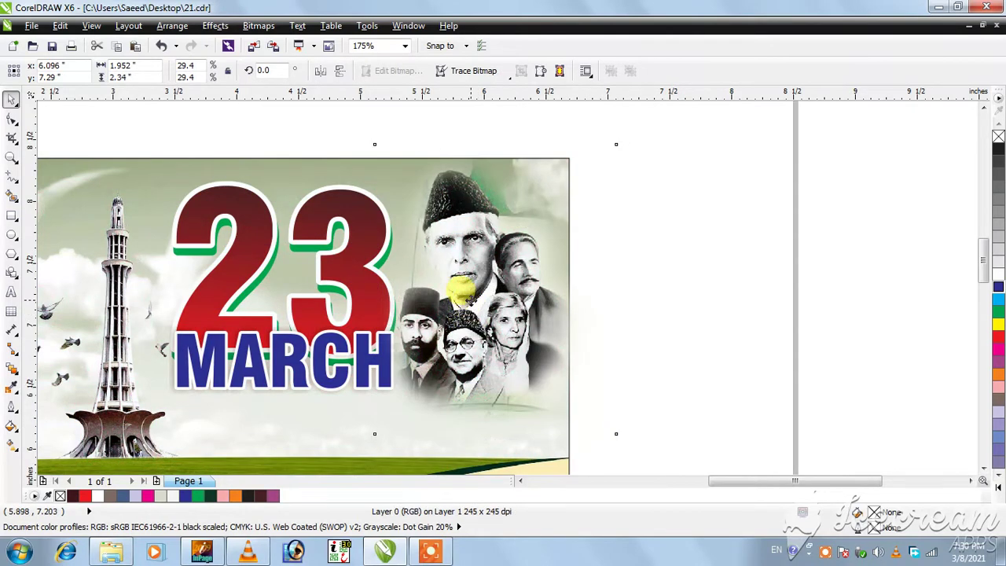
{"action": "left_click_drag", "start_coordinate": [471, 300], "coordinate": [468, 298]}
{"action": "left_click_drag", "start_coordinate": [618, 136], "coordinate": [620, 135]}
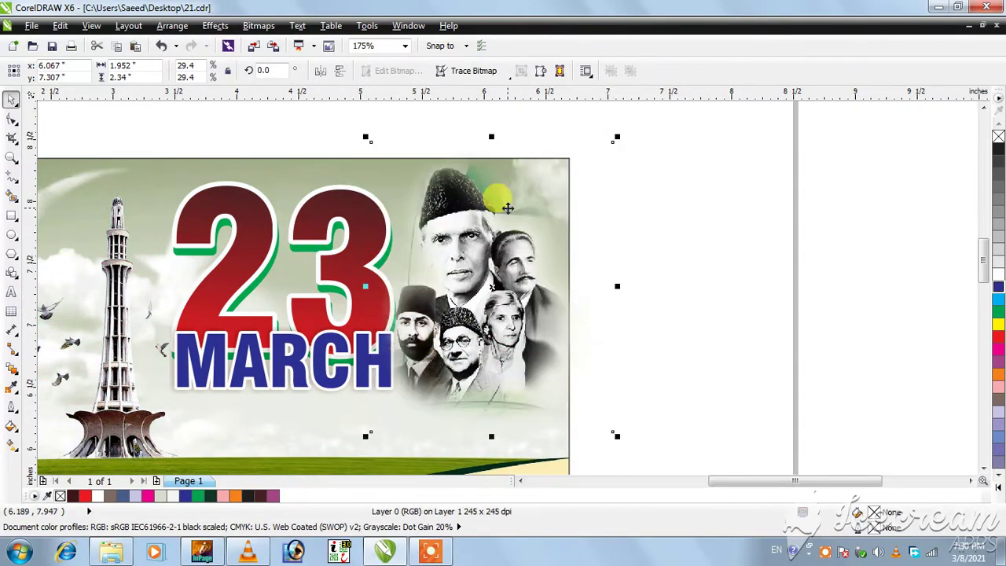
- Order the portrait collage directly in front of the background image and shift it slightly toward the banner's right edge
{"action": "right_click", "coordinate": [508, 207]}
{"action": "left_click", "coordinate": [546, 10]}
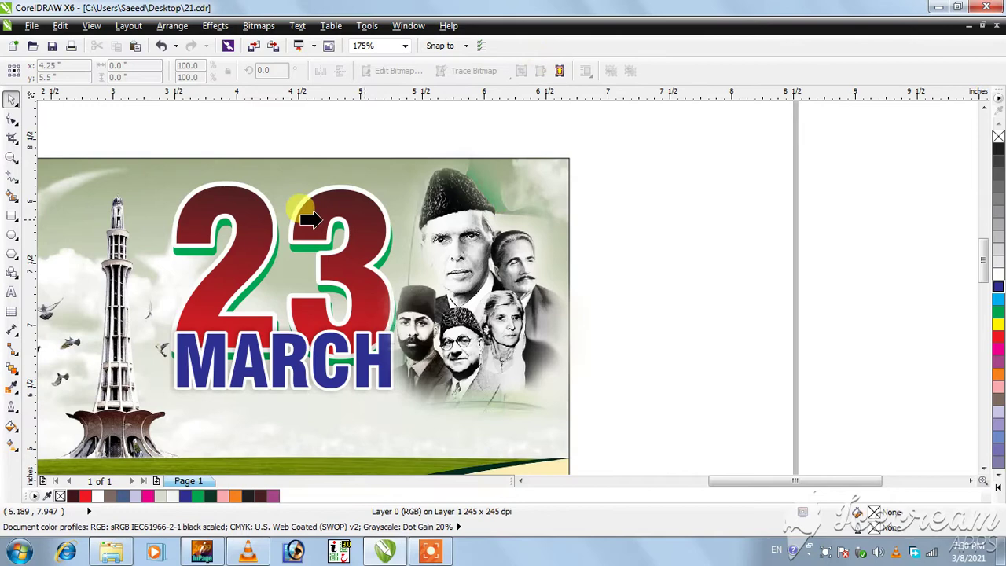
{"action": "left_click", "coordinate": [134, 179]}
{"action": "left_click", "coordinate": [475, 296], "text": "ctrl"}
{"action": "left_click_drag", "start_coordinate": [477, 295], "coordinate": [485, 295]}
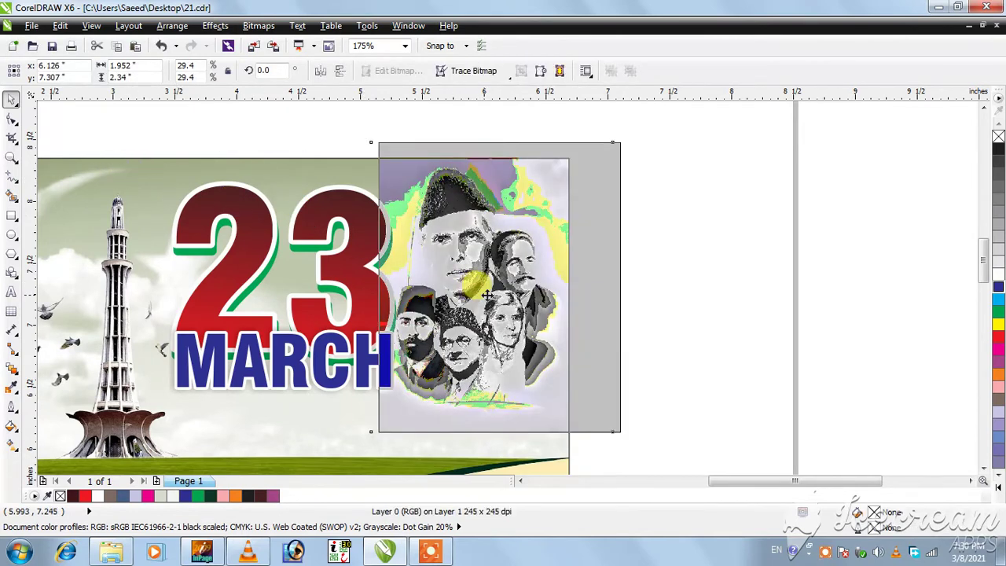
- Shrink the 23 MARCH group to about 1.53 by 1.40 in
{"action": "scroll", "coordinate": [680, 202], "scroll_direction": "down", "scroll_amount": 3}
{"action": "left_click", "coordinate": [560, 285]}
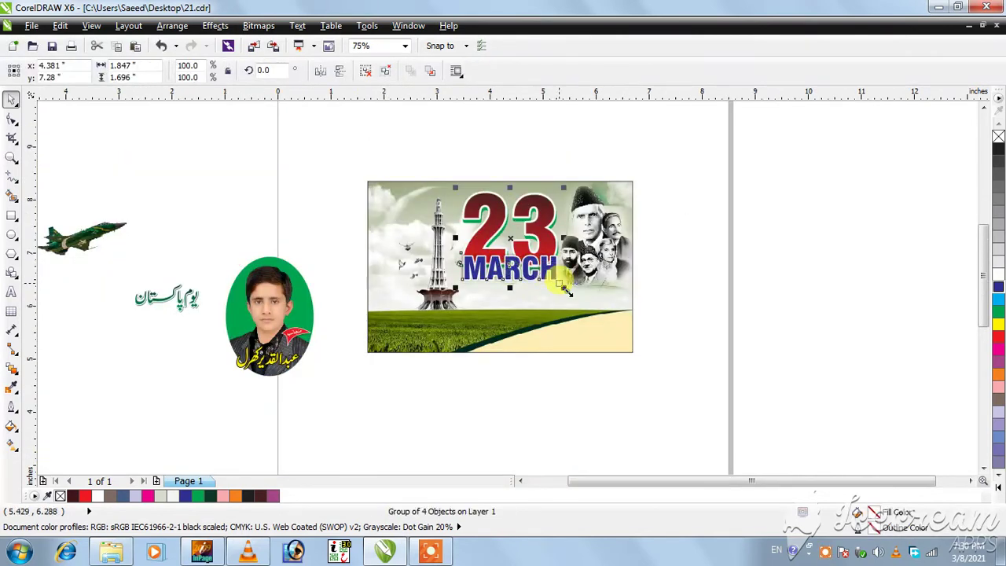
{"action": "left_click_drag", "start_coordinate": [566, 289], "coordinate": [549, 273]}
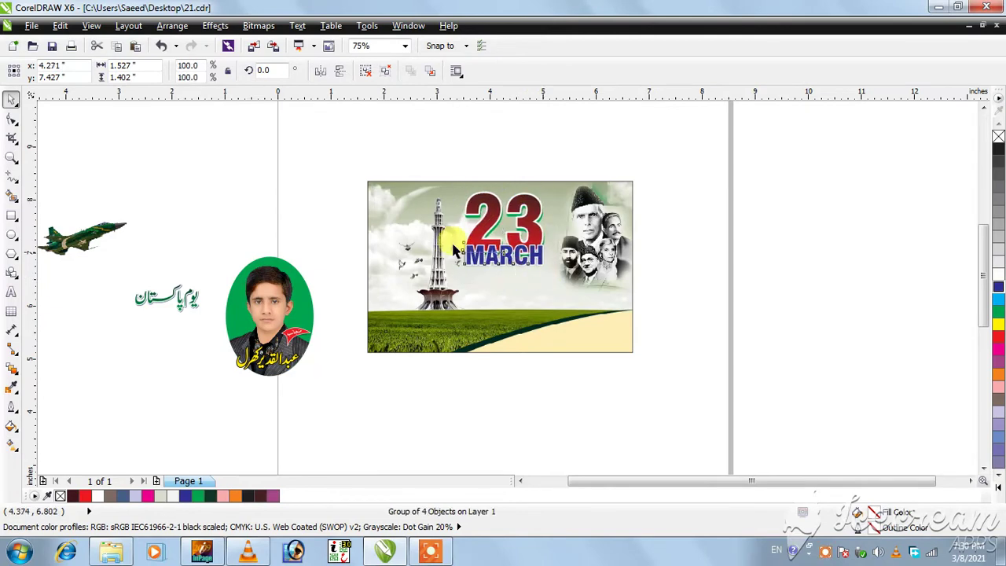
- Move the green Urdu text onto the banner below MARCH and centre it horizontally with the 23 MARCH group
{"action": "left_click_drag", "start_coordinate": [191, 293], "coordinate": [524, 283]}
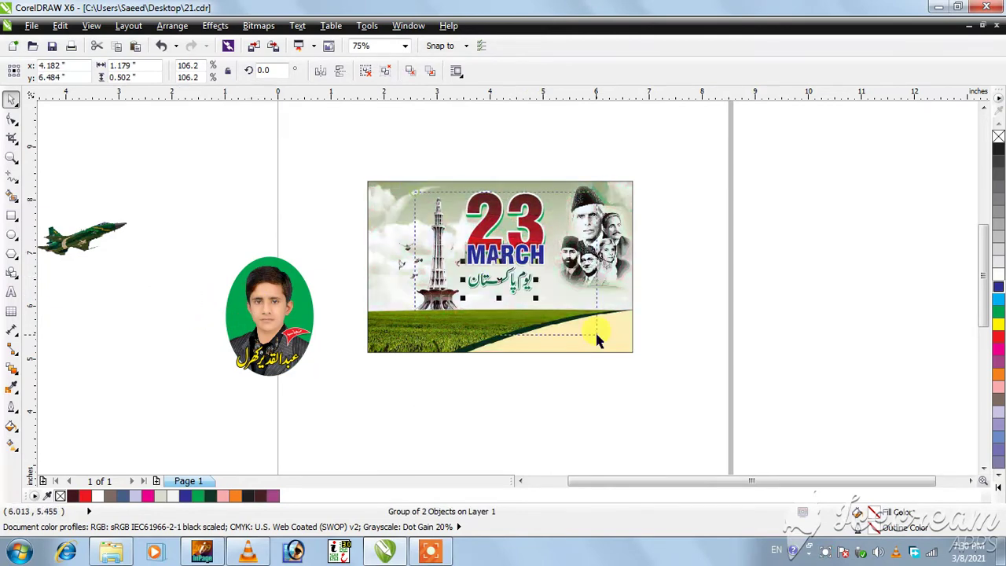
{"action": "scroll", "coordinate": [537, 261], "scroll_direction": "up", "scroll_amount": 3}
{"action": "left_click", "coordinate": [538, 260], "text": "shift"}
{"action": "key", "text": "c"}
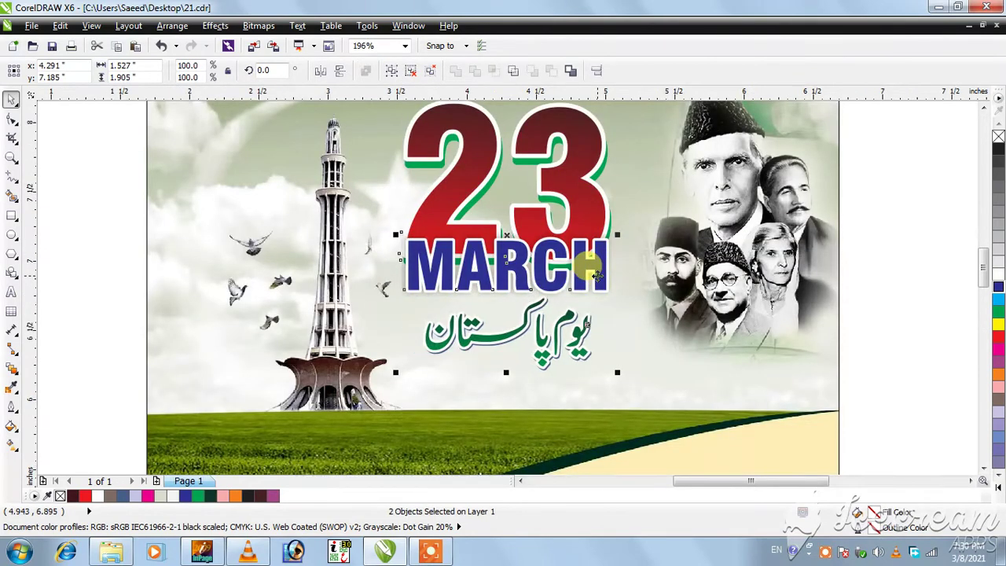
- Group the 23 MARCH lettering with the Urdu text and enlarge the group slightly
{"action": "key", "text": "ctrl+g"}
{"action": "left_click_drag", "start_coordinate": [618, 372], "coordinate": [620, 376]}
{"action": "left_click", "coordinate": [891, 248]}
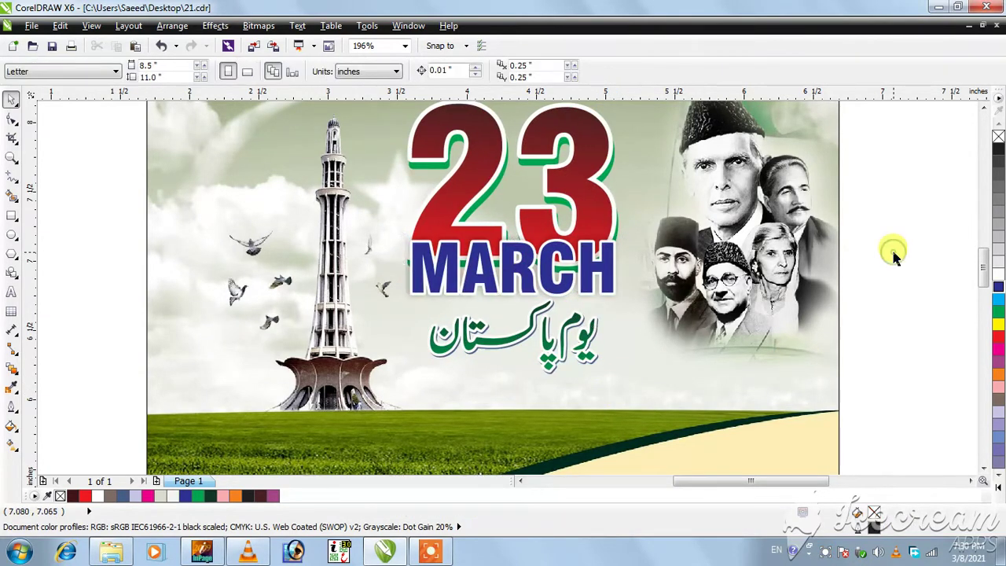
- Move the fighter jet onto the banner across the minaret and enlarge it to about 1.89 by 1.13 in
{"action": "scroll", "coordinate": [896, 269], "scroll_direction": "down", "scroll_amount": 3}
{"action": "left_click_drag", "start_coordinate": [172, 234], "coordinate": [626, 219]}
{"action": "key", "text": "F2"}
{"action": "left_click_drag", "start_coordinate": [691, 162], "coordinate": [496, 265]}
{"action": "left_click_drag", "start_coordinate": [248, 205], "coordinate": [226, 203]}
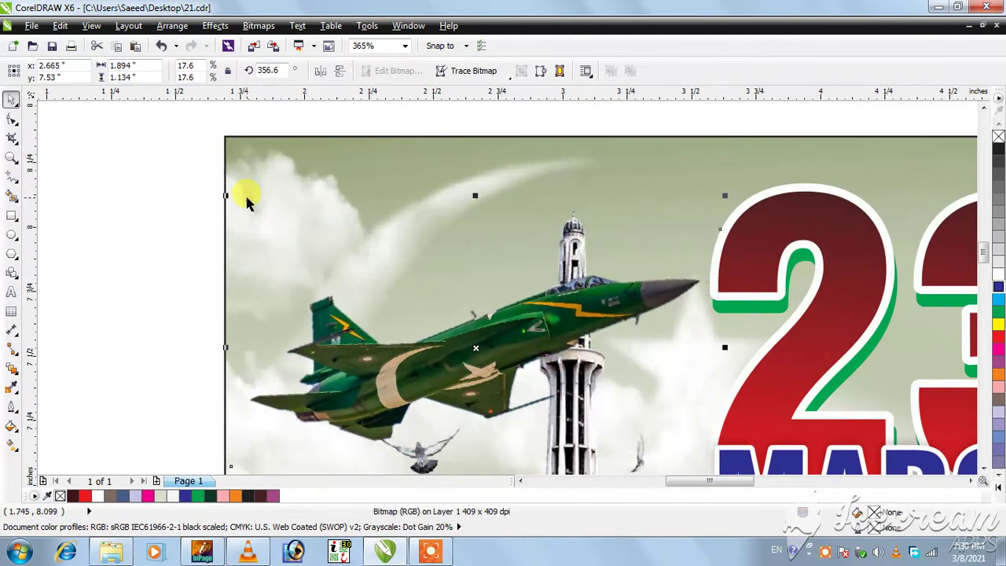
{"action": "left_click_drag", "start_coordinate": [452, 364], "coordinate": [441, 352]}
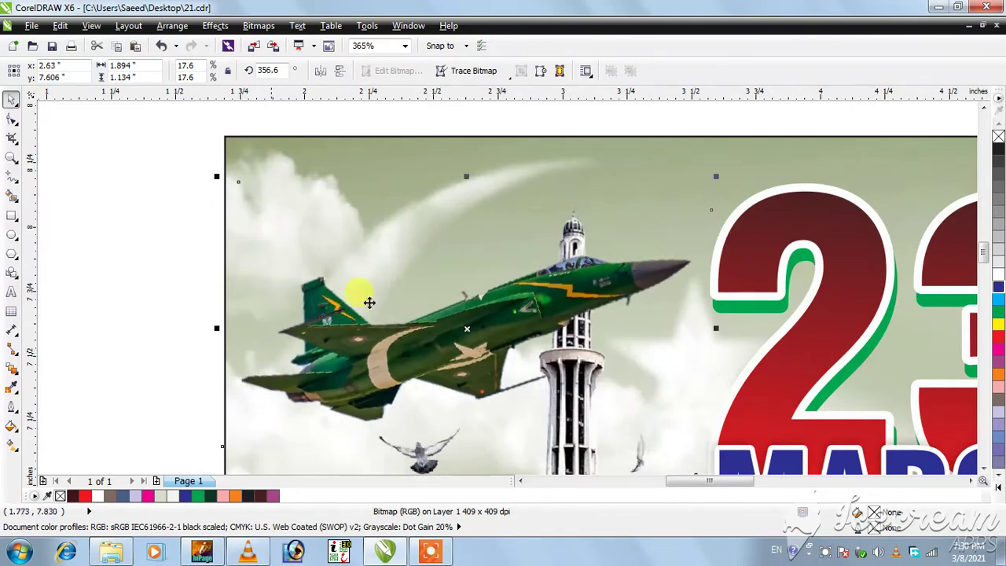
- Draw a rectangle about 0.13 by 0.35 in over the minaret section crossed by the jet's nose
{"action": "left_click", "coordinate": [91, 112]}
{"action": "left_click", "coordinate": [11, 196]}
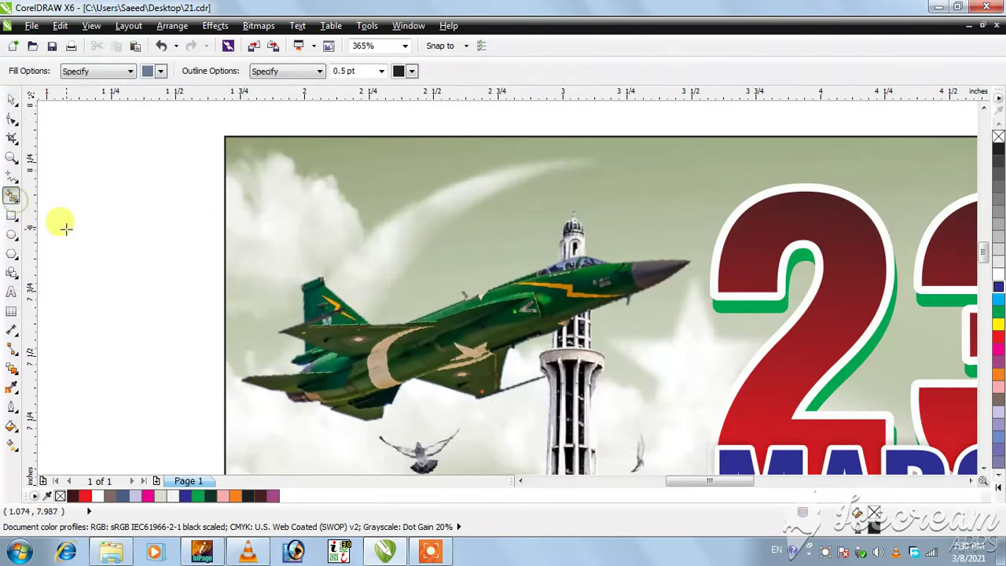
{"action": "left_click", "coordinate": [11, 214]}
{"action": "left_click_drag", "start_coordinate": [503, 233], "coordinate": [683, 393]}
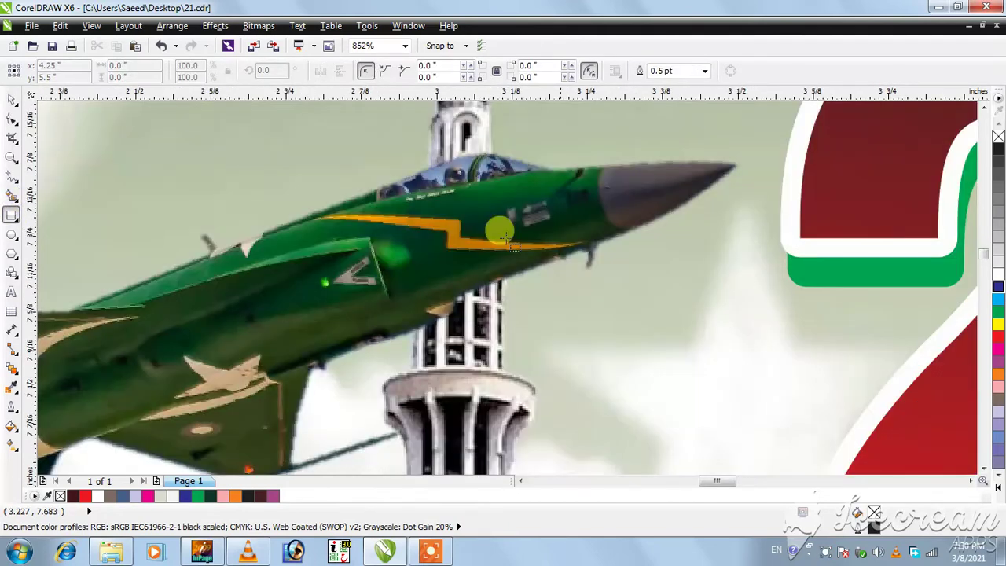
{"action": "left_click_drag", "start_coordinate": [424, 150], "coordinate": [504, 363]}
{"action": "key", "text": "space"}
- Move the jet aside to uncover the minaret and convert the rectangle to curves
{"action": "scroll", "coordinate": [340, 279], "scroll_direction": "down", "scroll_amount": 1}
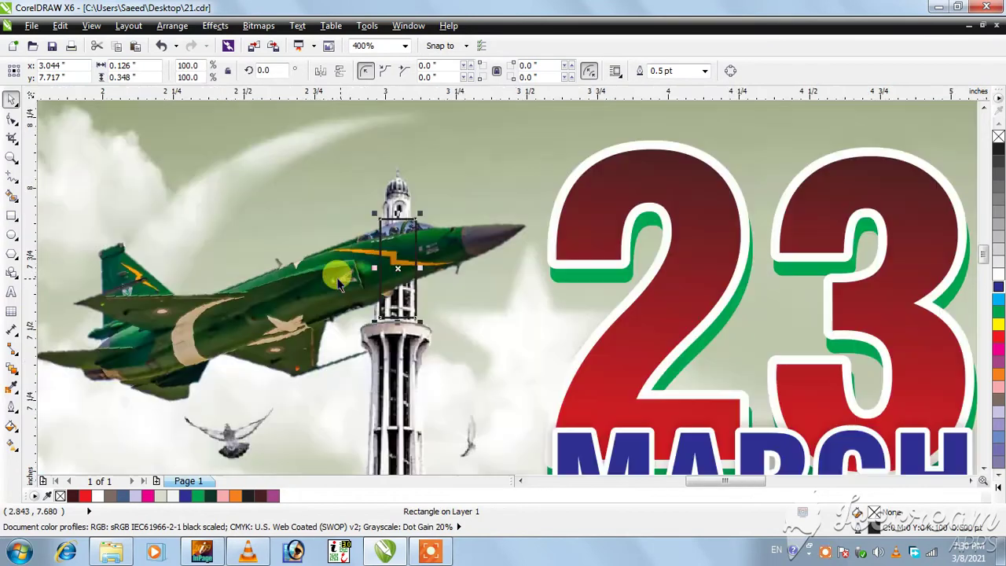
{"action": "left_click_drag", "start_coordinate": [339, 279], "coordinate": [145, 209]}
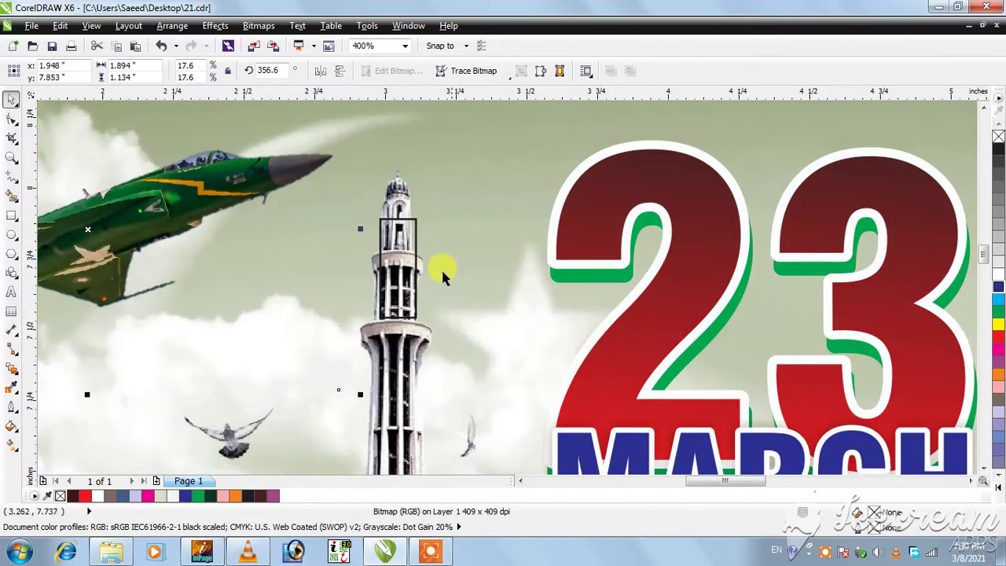
{"action": "scroll", "coordinate": [441, 271], "scroll_direction": "up", "scroll_amount": 1}
{"action": "left_click", "coordinate": [361, 277]}
{"action": "key", "text": "ctrl+q"}
- Reposition the four corner nodes of the rectangle curve to match the tapering edges of the upper minaret section
{"action": "left_click", "coordinate": [11, 118]}
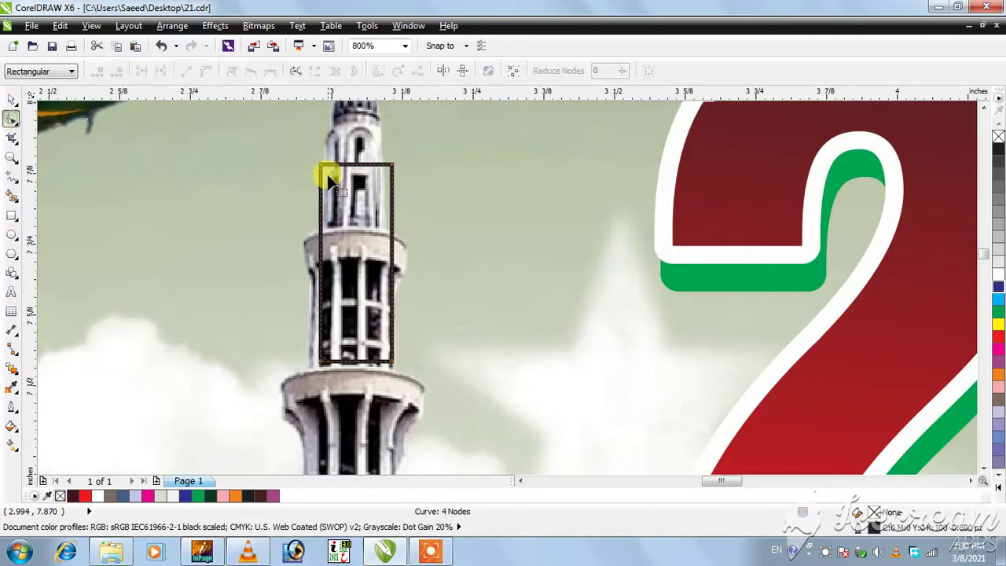
{"action": "scroll", "coordinate": [326, 175], "scroll_direction": "up", "scroll_amount": 1}
{"action": "left_click_drag", "start_coordinate": [314, 153], "coordinate": [318, 124]}
{"action": "left_click_drag", "start_coordinate": [458, 157], "coordinate": [436, 123]}
{"action": "scroll", "coordinate": [452, 326], "scroll_direction": "down", "scroll_amount": 1}
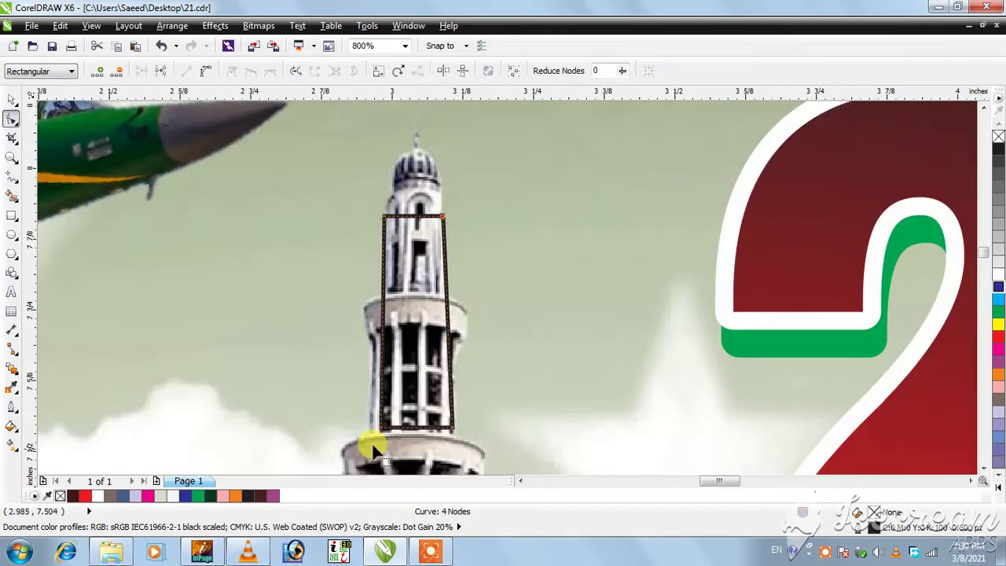
{"action": "scroll", "coordinate": [370, 449], "scroll_direction": "up", "scroll_amount": 1}
{"action": "left_click_drag", "start_coordinate": [389, 410], "coordinate": [367, 419]}
{"action": "left_click_drag", "start_coordinate": [540, 412], "coordinate": [539, 419]}
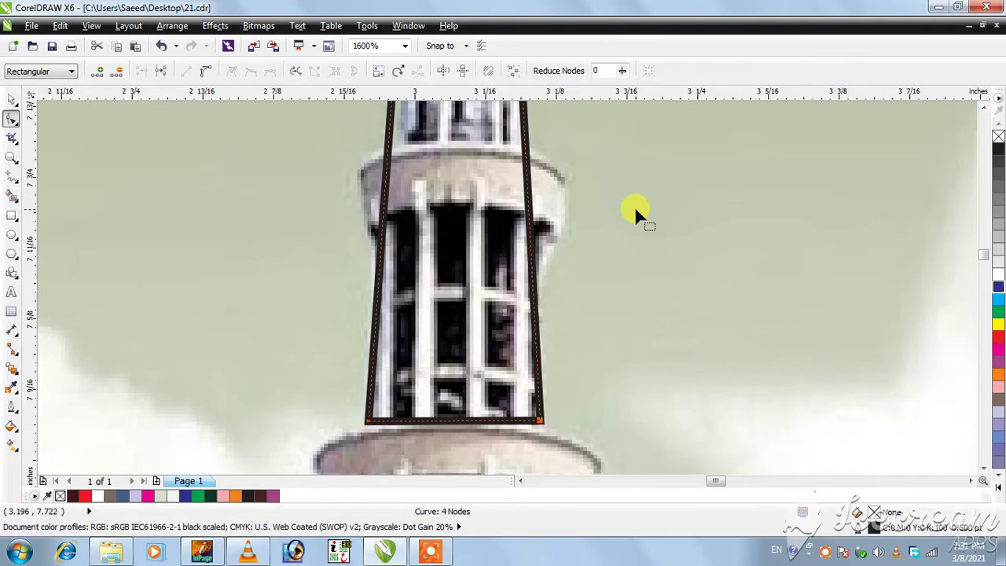
- Add nodes on the outline's right side and shape it with a curved segment around the minaret's balcony
{"action": "double_click", "coordinate": [533, 266]}
{"action": "left_click_drag", "start_coordinate": [533, 266], "coordinate": [541, 287]}
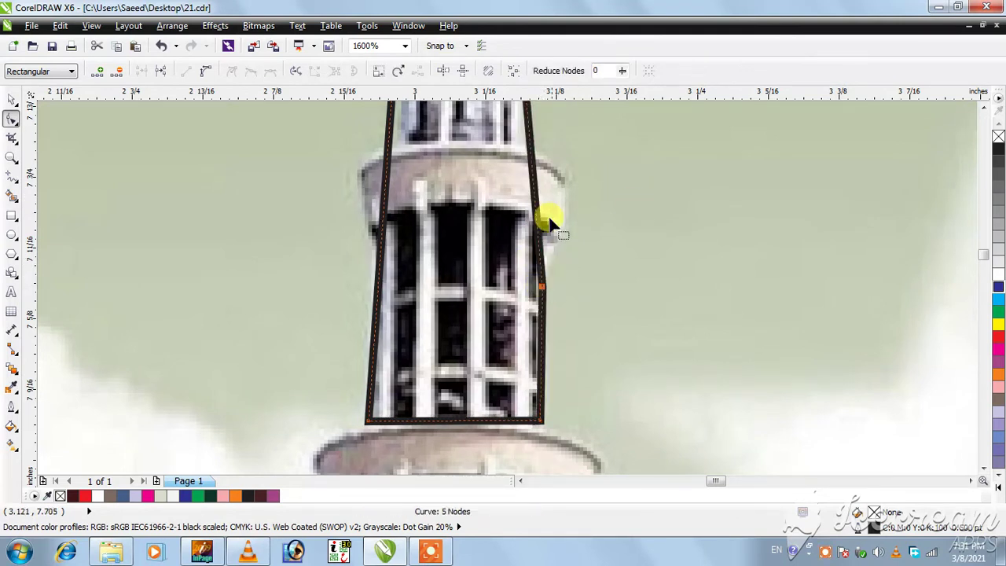
{"action": "double_click", "coordinate": [533, 151]}
{"action": "left_click", "coordinate": [535, 188]}
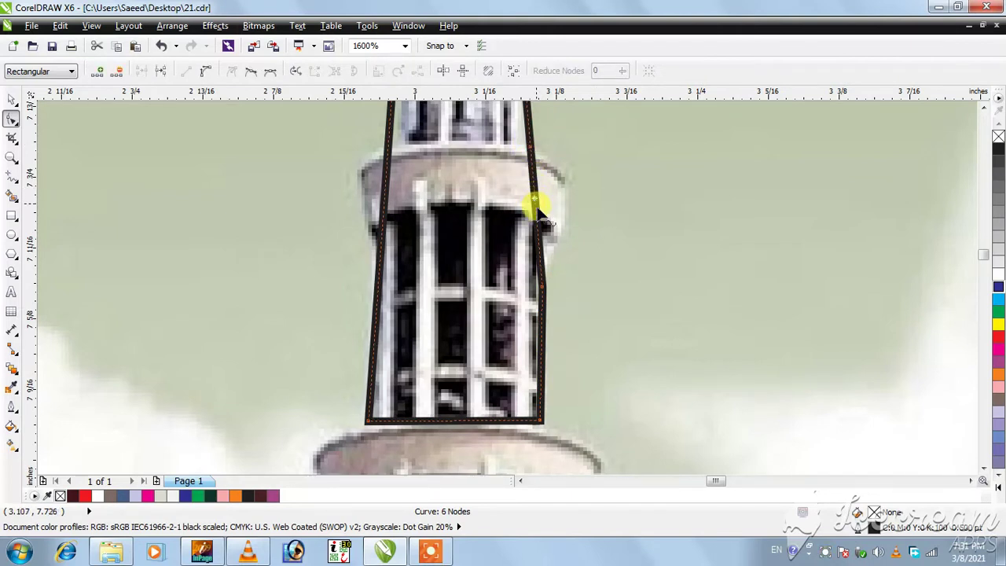
{"action": "double_click", "coordinate": [541, 250]}
{"action": "left_click_drag", "start_coordinate": [539, 240], "coordinate": [566, 218]}
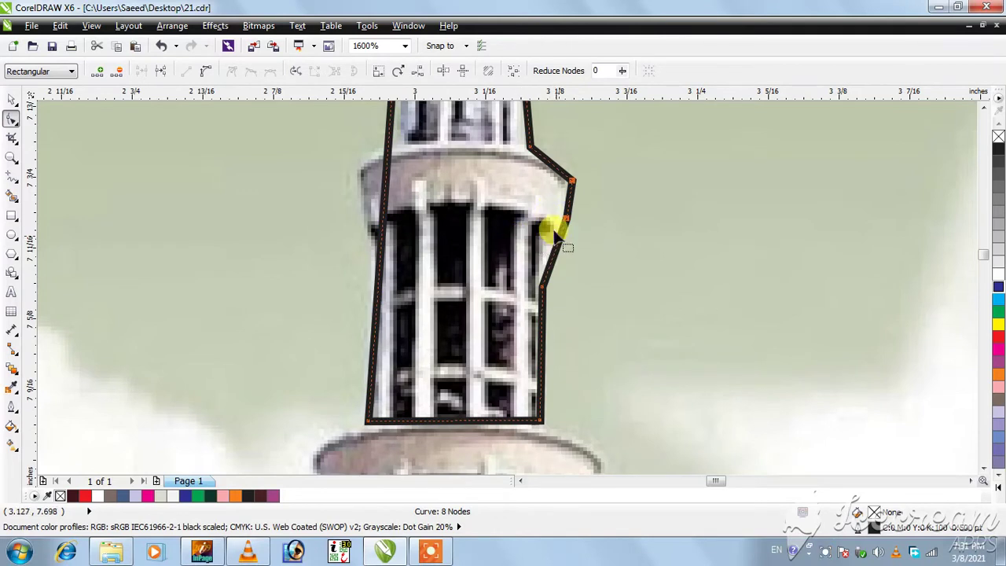
{"action": "key", "text": "Delete"}
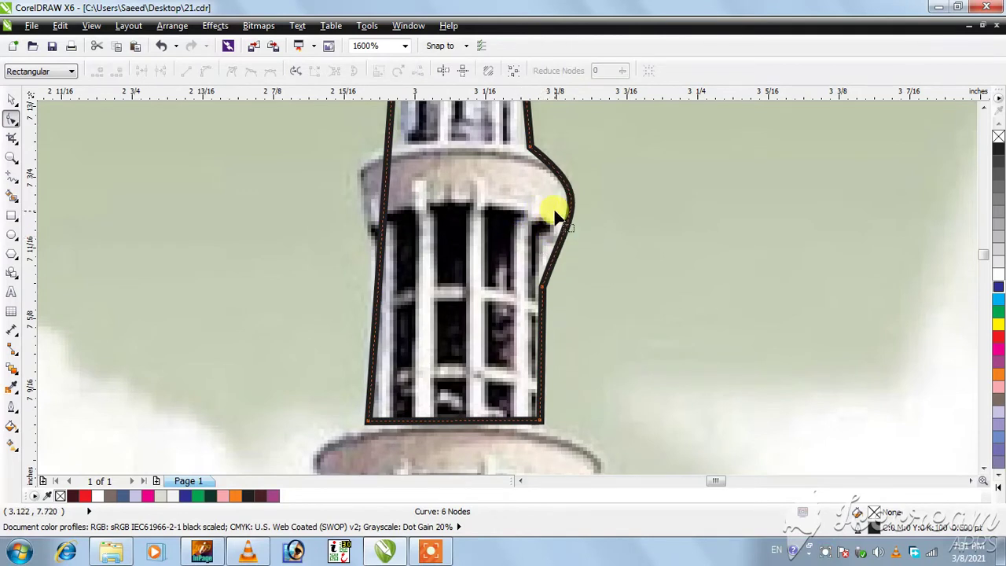
- Add nodes on the outline's left side and bend the segment between them around the minaret's balcony
{"action": "double_click", "coordinate": [391, 148]}
{"action": "left_click_drag", "start_coordinate": [395, 144], "coordinate": [397, 138]}
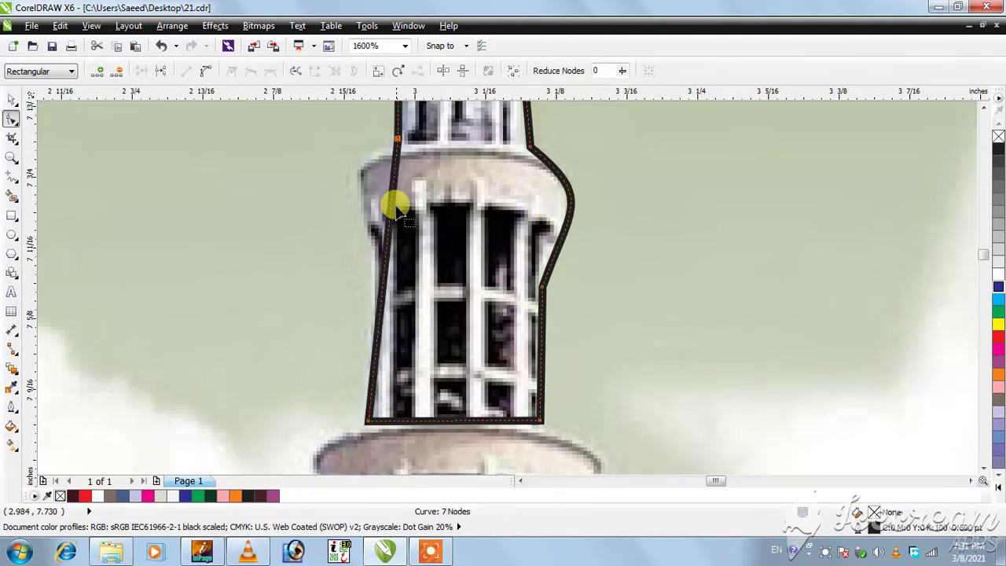
{"action": "left_click_drag", "start_coordinate": [387, 243], "coordinate": [374, 244]}
{"action": "double_click", "coordinate": [390, 182]}
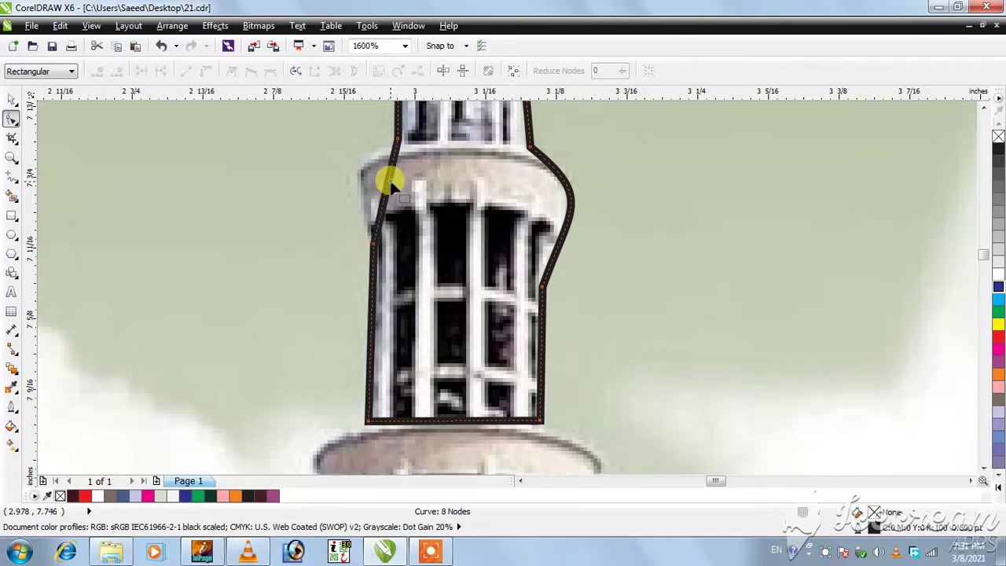
{"action": "left_click_drag", "start_coordinate": [390, 180], "coordinate": [360, 170]}
{"action": "double_click", "coordinate": [364, 172]}
{"action": "left_click", "coordinate": [208, 72]}
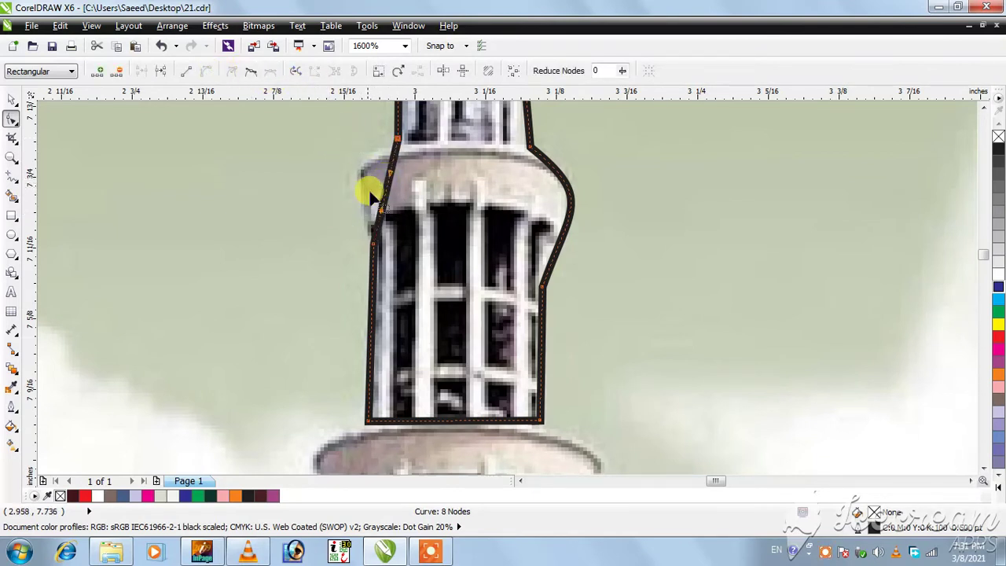
{"action": "left_click_drag", "start_coordinate": [371, 195], "coordinate": [360, 173]}
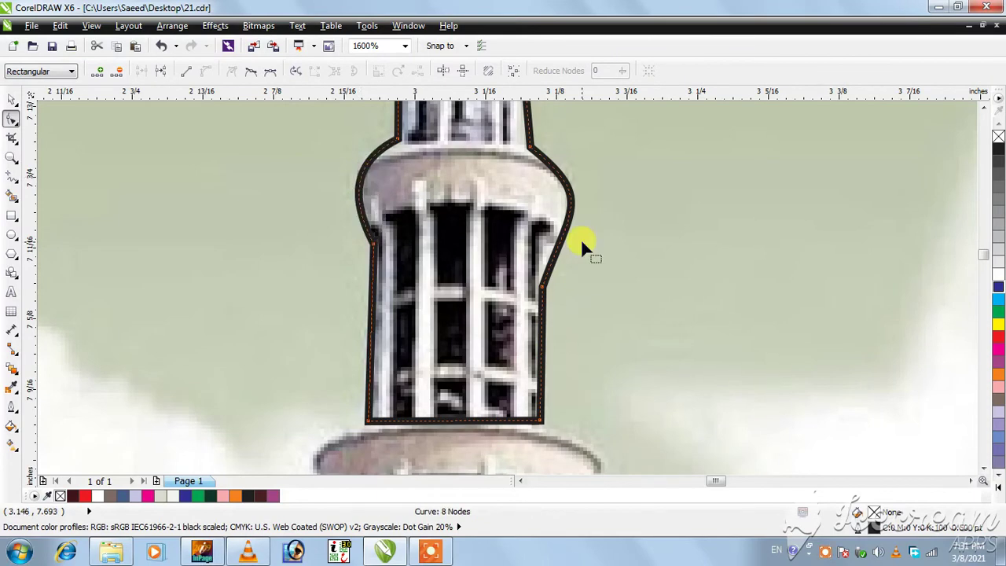
- Move the jet back across the minaret so that its nose overlaps the traced outline
{"action": "key", "text": "space"}
{"action": "scroll", "coordinate": [581, 239], "scroll_direction": "down", "scroll_amount": 1}
{"action": "scroll", "coordinate": [507, 295], "scroll_direction": "down", "scroll_amount": 1}
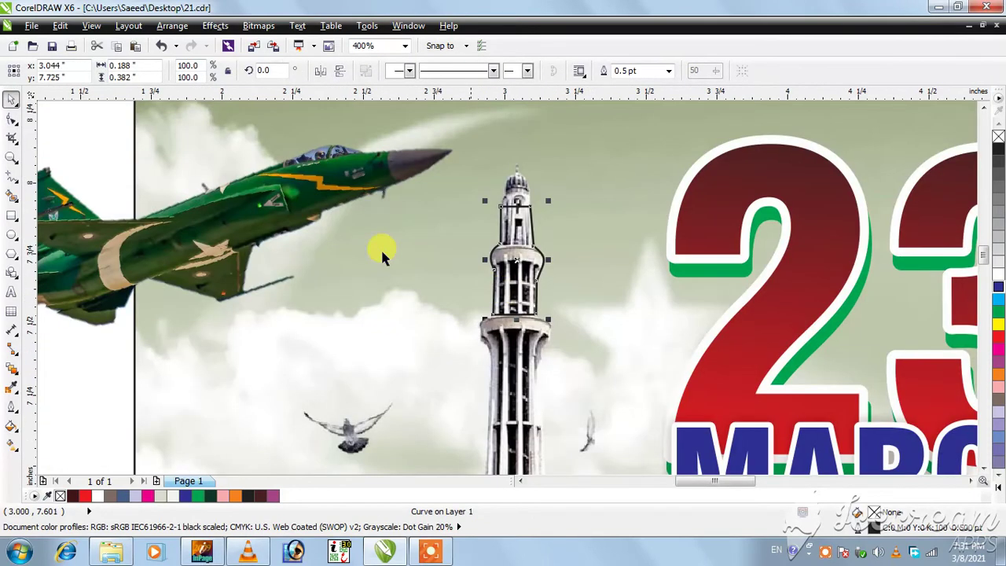
{"action": "left_click_drag", "start_coordinate": [380, 248], "coordinate": [420, 278]}
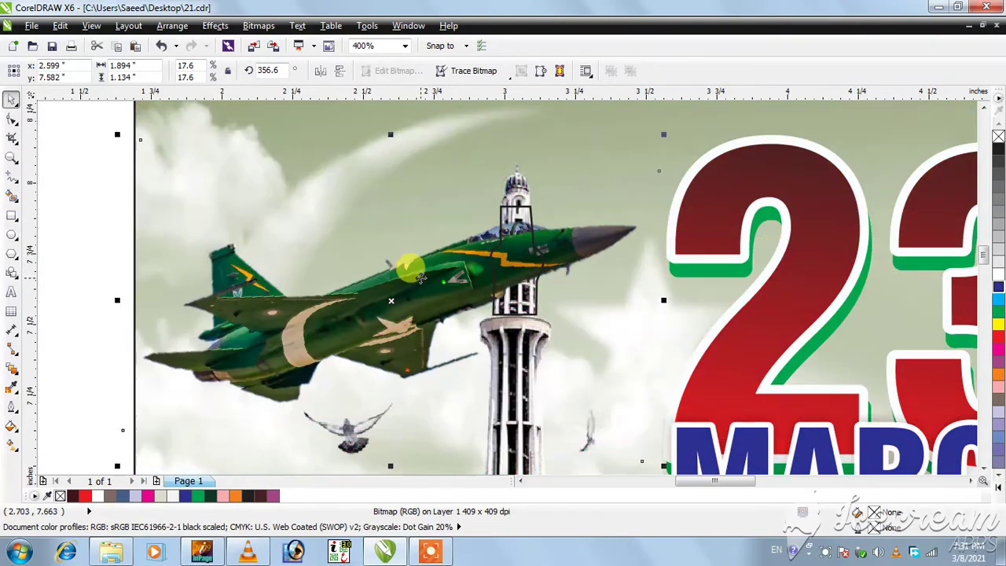
- Try to trim the jet and the minaret outline against each other
{"action": "left_click", "coordinate": [534, 261], "text": "shift"}
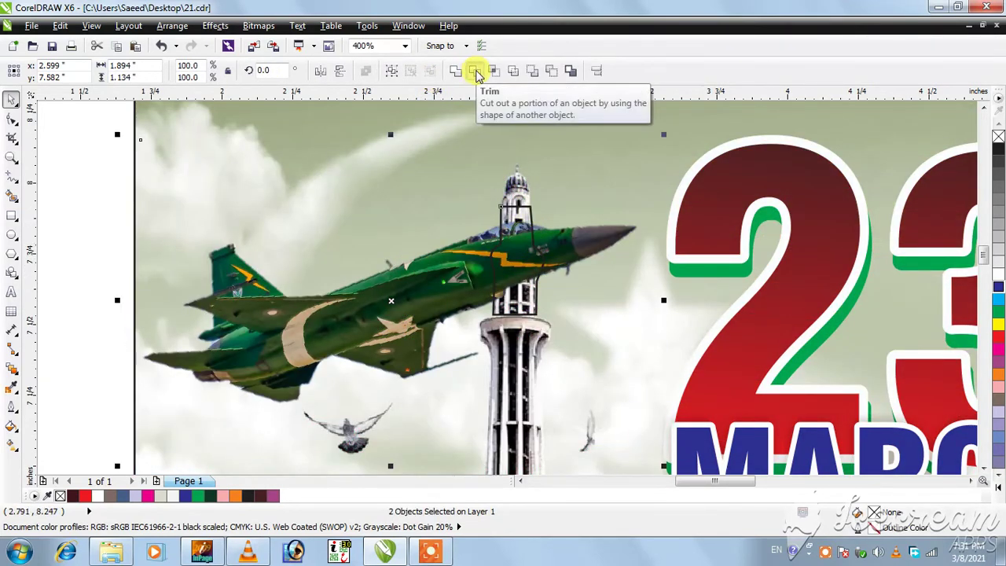
{"action": "left_click", "coordinate": [476, 72]}
{"action": "left_click", "coordinate": [560, 218]}
- Try to weld the minaret outline with the jet, and undo the operation
{"action": "left_click", "coordinate": [512, 261]}
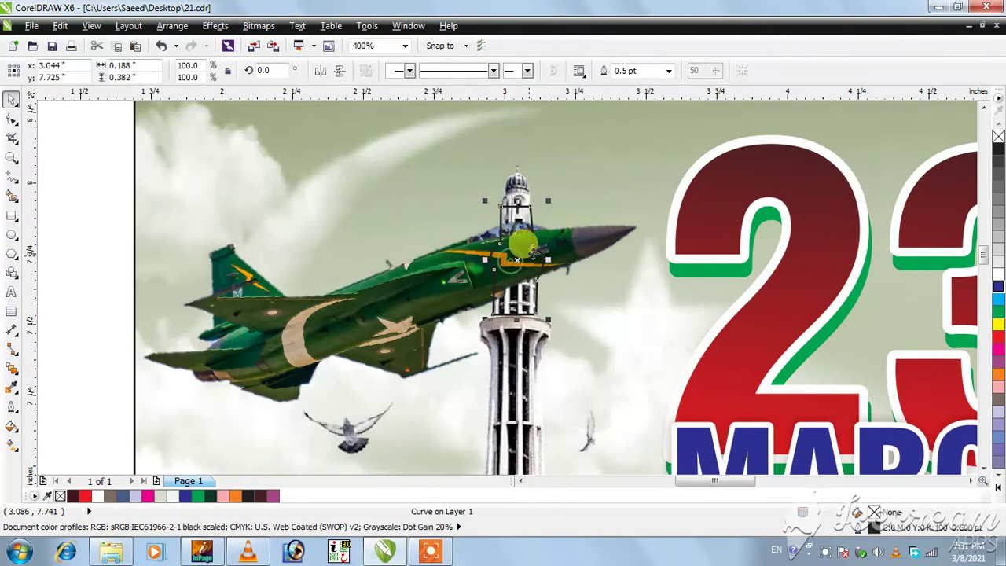
{"action": "left_click", "coordinate": [598, 241], "text": "shift"}
{"action": "left_click", "coordinate": [454, 71]}
{"action": "left_click", "coordinate": [472, 156]}
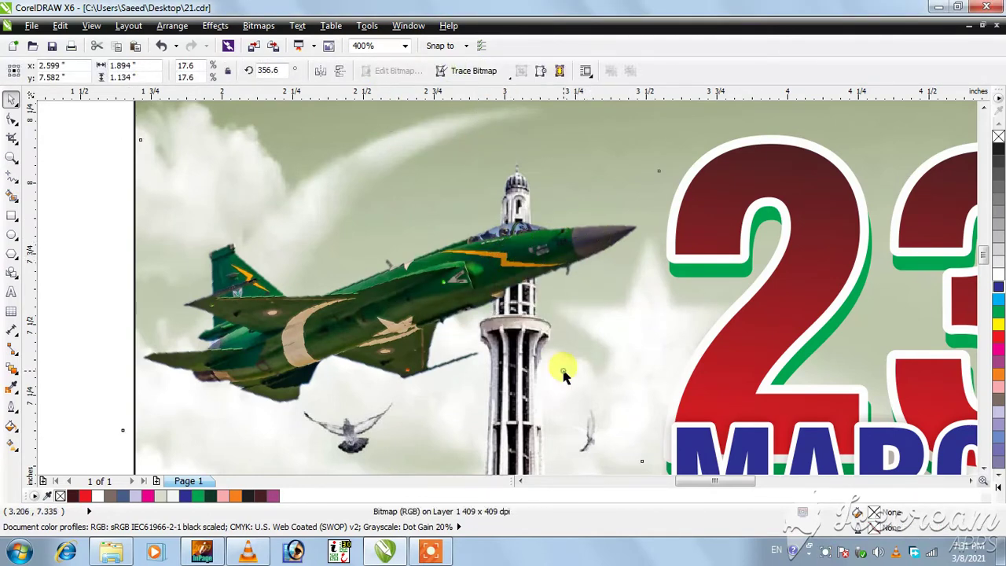
{"action": "key", "text": "F3"}
{"action": "left_click", "coordinate": [240, 201]}
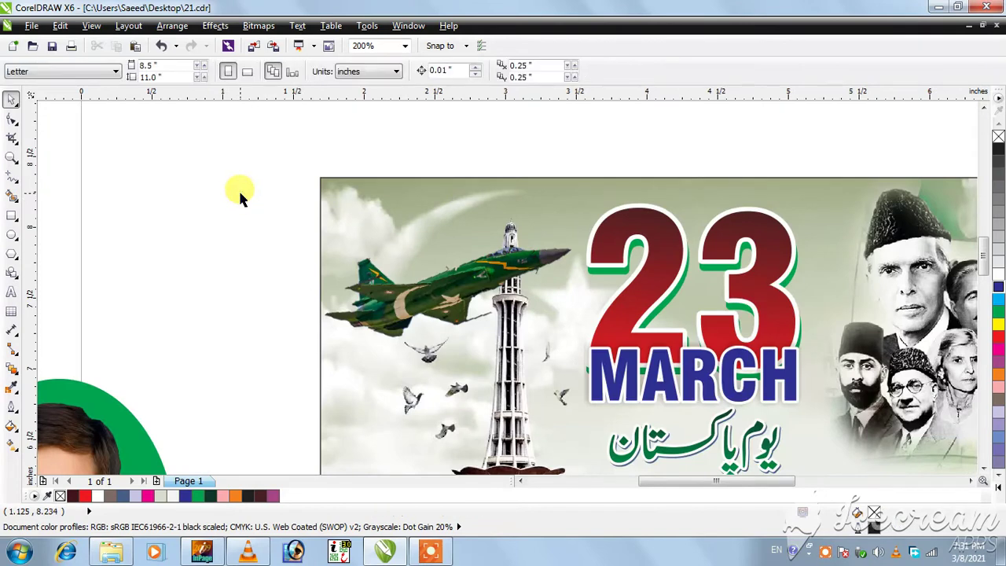
{"action": "key", "text": "ctrl+z"}
- Trim the jet with the traced minaret outline so that the tower stands in front of the fuselage
{"action": "left_click_drag", "start_coordinate": [209, 140], "coordinate": [645, 404]}
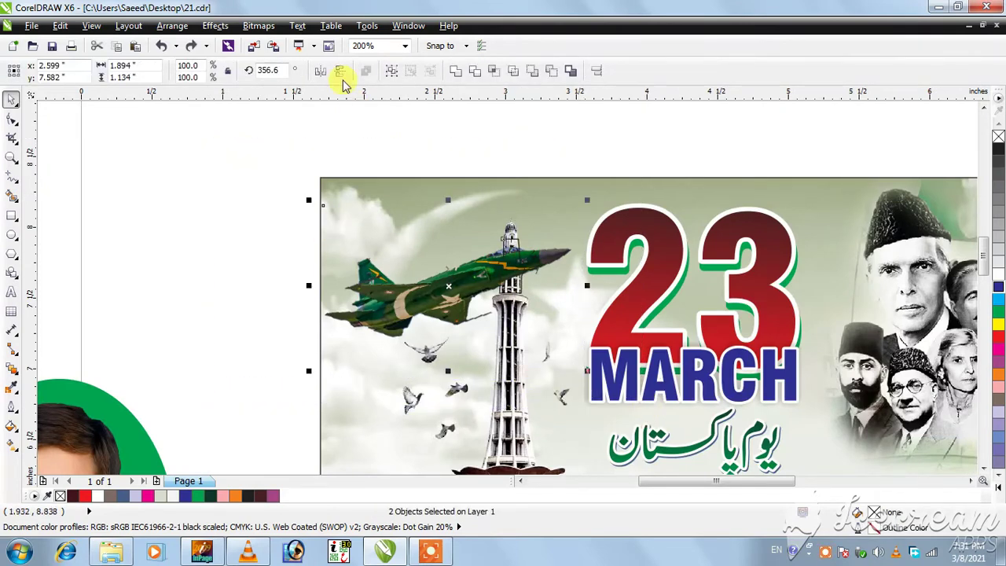
{"action": "left_click", "coordinate": [474, 72]}
{"action": "left_click", "coordinate": [504, 158]}
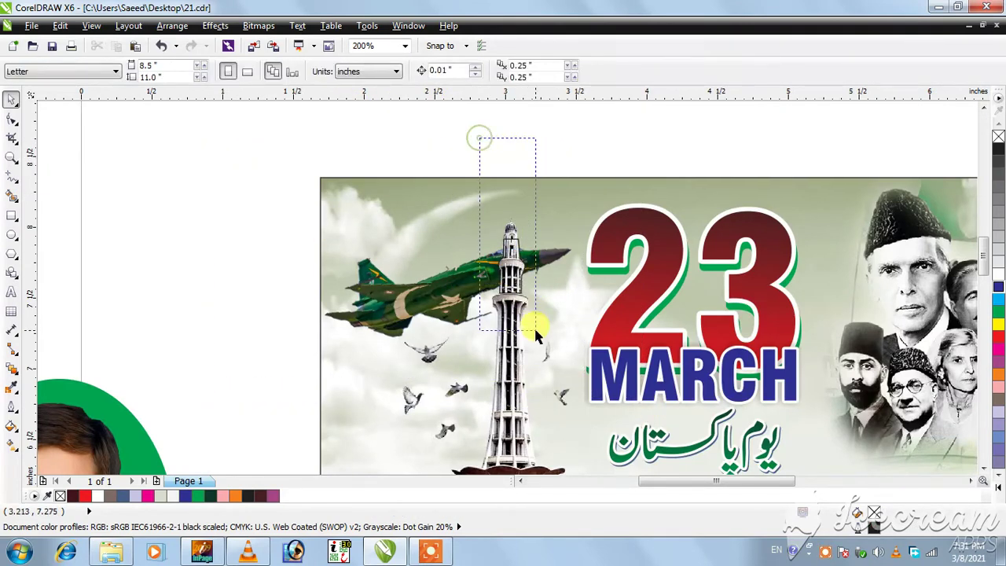
{"action": "left_click_drag", "start_coordinate": [534, 326], "coordinate": [534, 327]}
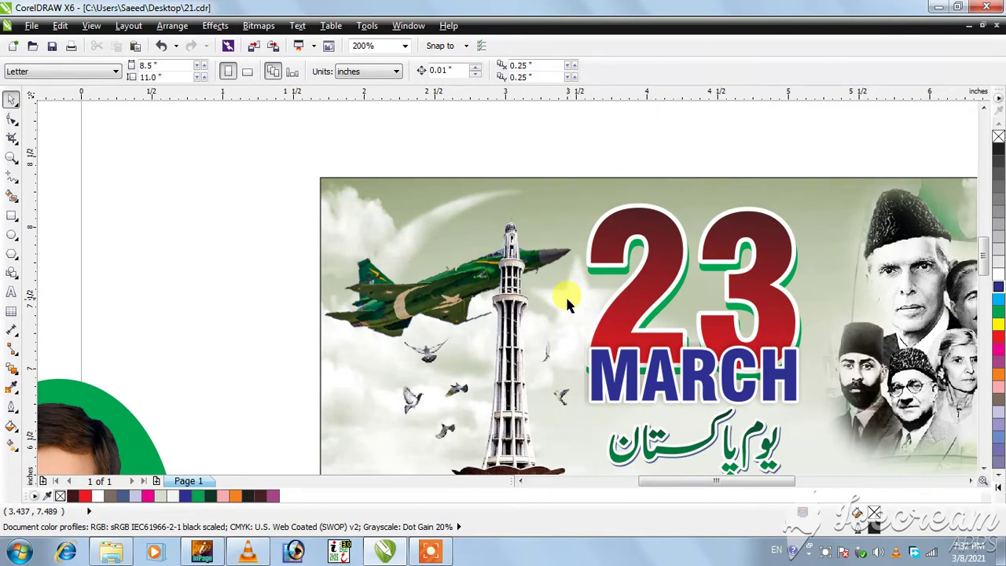
- Move the oval portrait onto the banner's cream corner and scale it down to about 50.5%, 0.836 by 1.134 inches
{"action": "scroll", "coordinate": [569, 305], "scroll_direction": "down", "scroll_amount": 2}
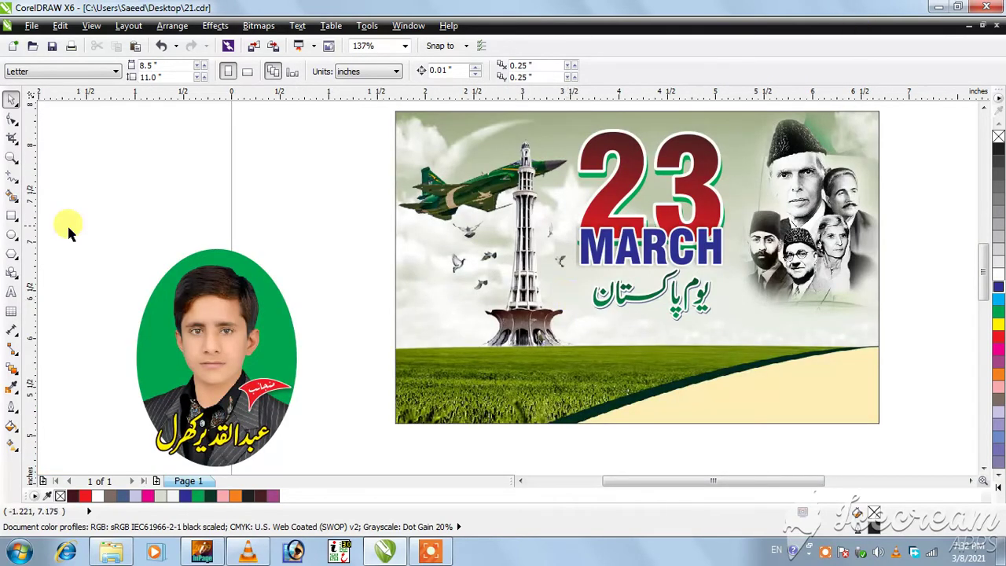
{"action": "left_click", "coordinate": [225, 310]}
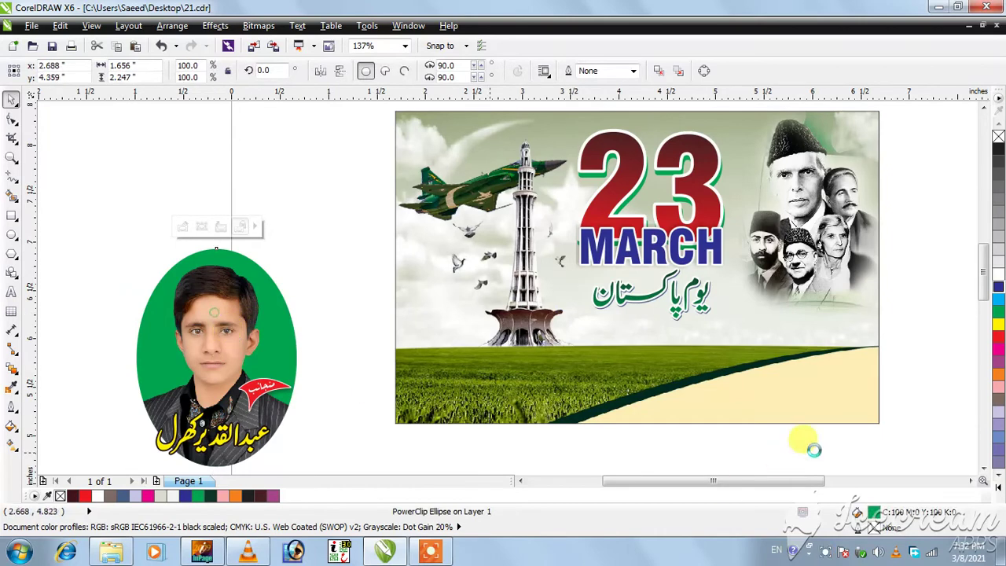
{"action": "left_click_drag", "start_coordinate": [806, 325], "coordinate": [799, 321]}
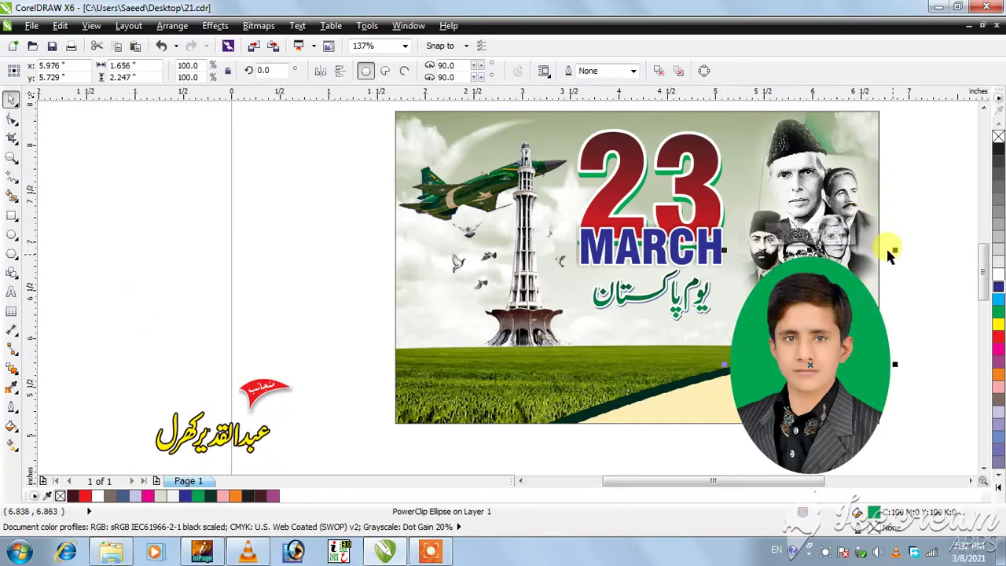
{"action": "left_click_drag", "start_coordinate": [892, 250], "coordinate": [880, 303]}
{"action": "left_click_drag", "start_coordinate": [818, 366], "coordinate": [783, 362]}
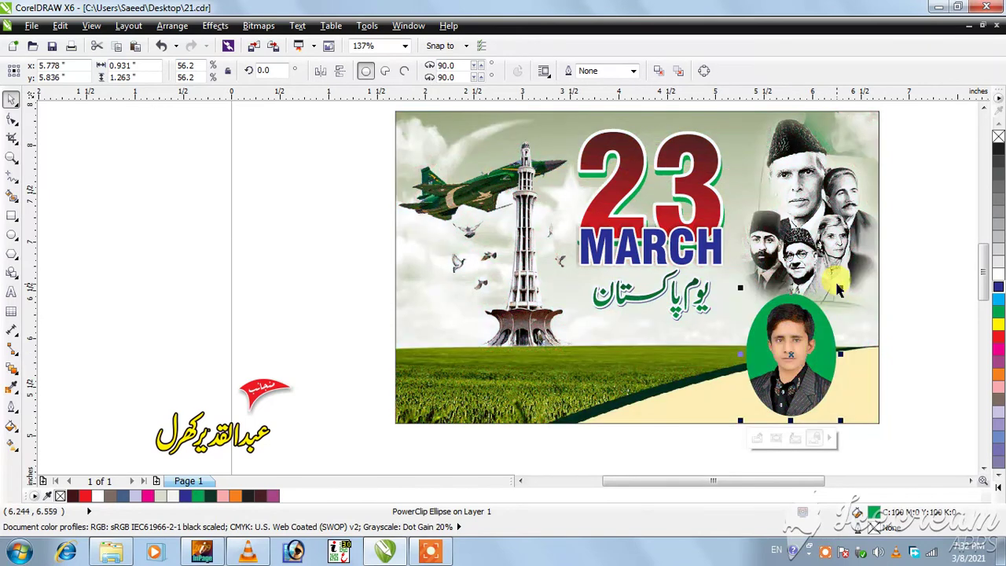
{"action": "left_click_drag", "start_coordinate": [839, 288], "coordinate": [830, 301]}
{"action": "left_click_drag", "start_coordinate": [792, 350], "coordinate": [803, 352]}
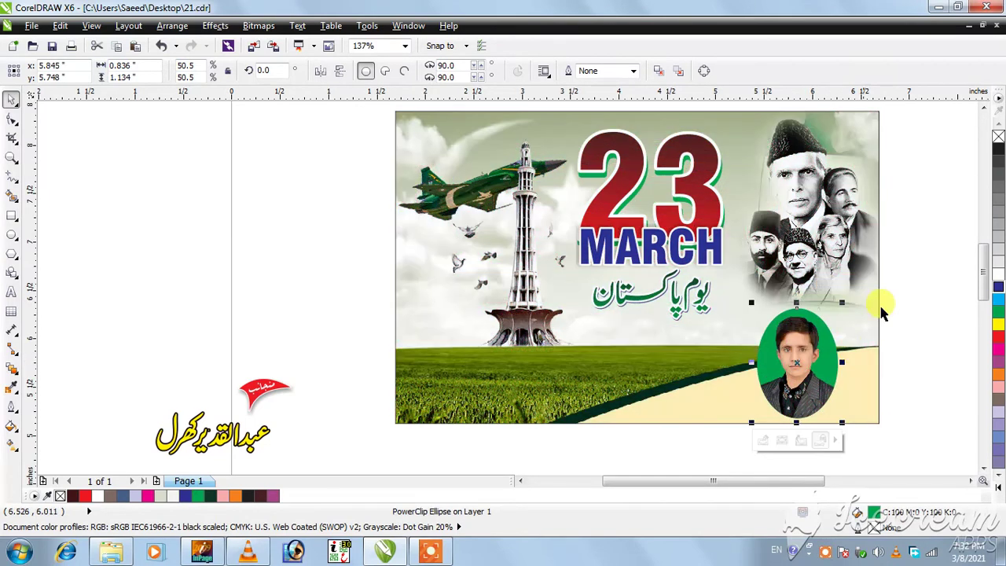
- Move the Urdu name text onto the banner and give it a magenta fill and a 2.5-point outline
{"action": "left_click", "coordinate": [895, 296]}
{"action": "left_click_drag", "start_coordinate": [257, 444], "coordinate": [709, 391]}
{"action": "scroll", "coordinate": [709, 390], "scroll_direction": "up", "scroll_amount": 2}
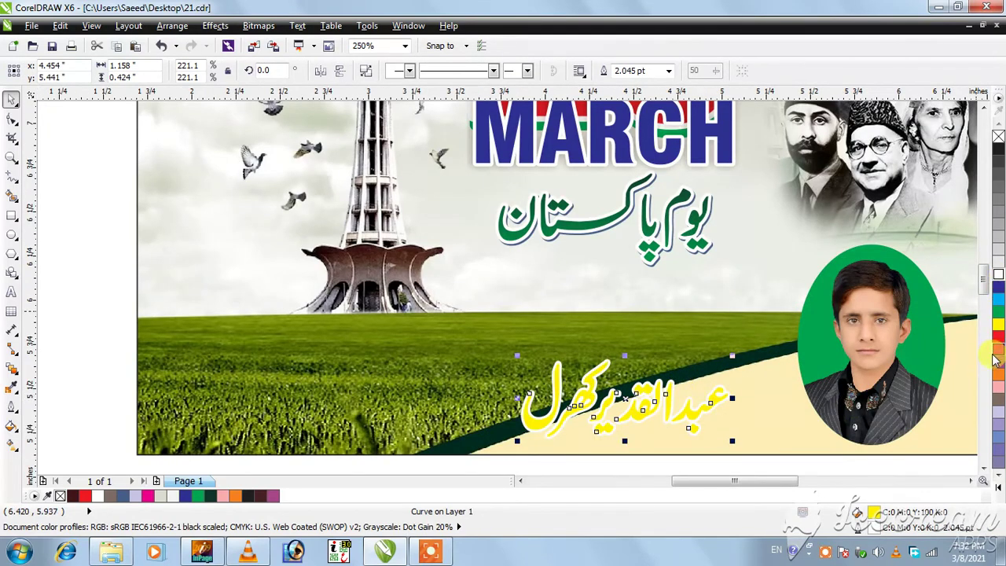
{"action": "left_click", "coordinate": [997, 351]}
{"action": "key", "text": "F12"}
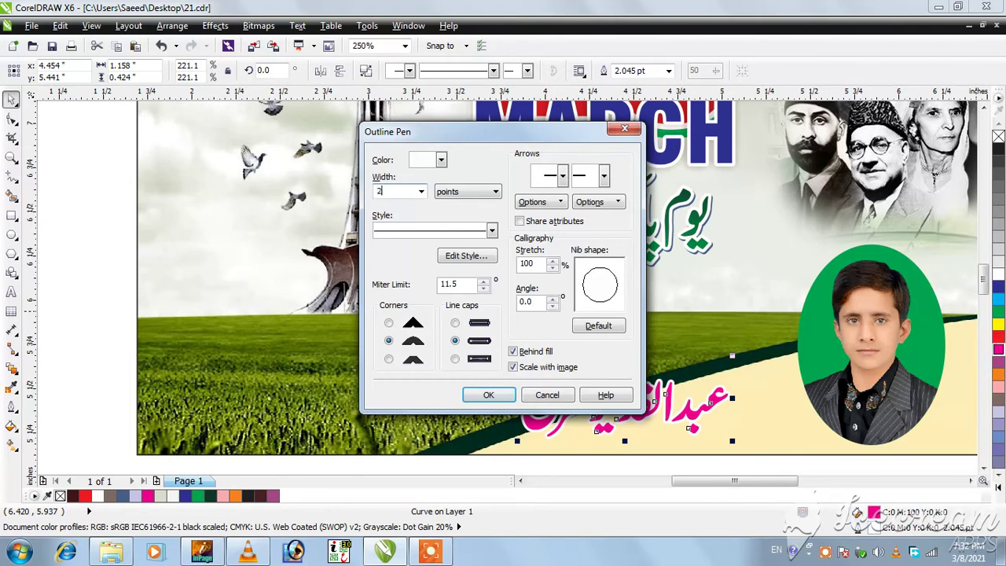
{"action": "type", "text": "2.5"}
{"action": "key", "text": "Return"}
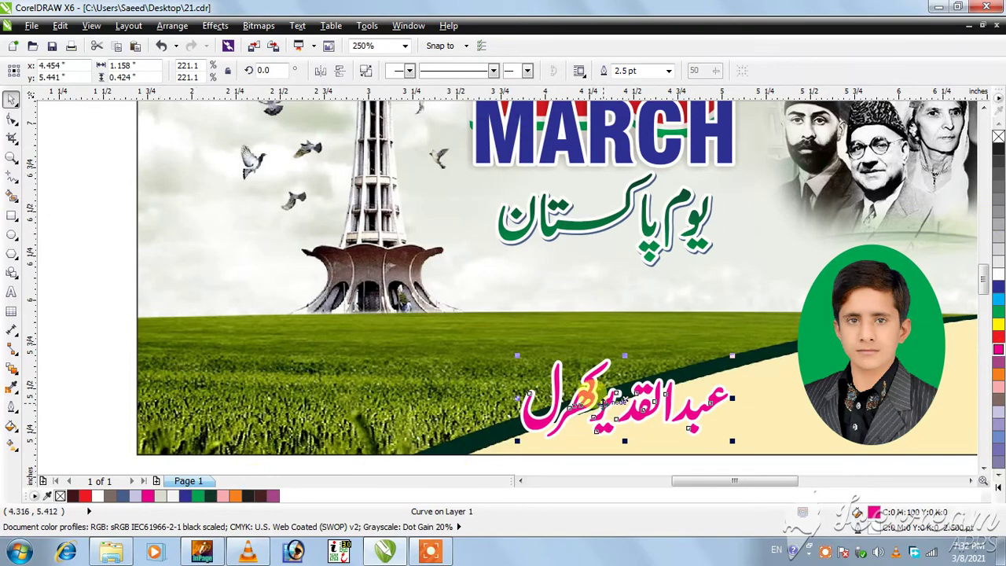
- Place the Urdu name across the lower part of the oval portrait and shrink it to about 0.856 inches wide
{"action": "left_click_drag", "start_coordinate": [637, 415], "coordinate": [881, 425]}
{"action": "left_click_drag", "start_coordinate": [760, 360], "coordinate": [789, 375]}
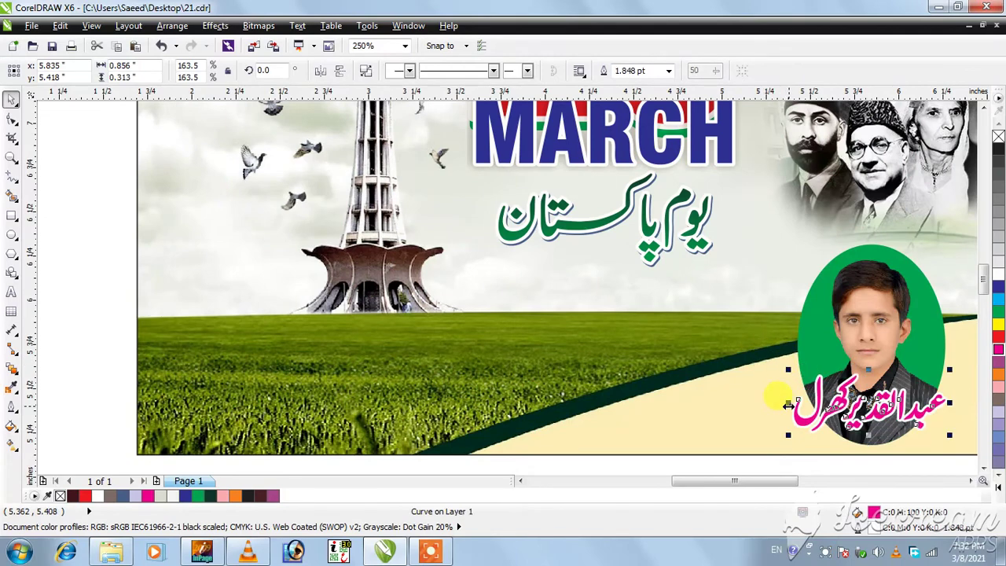
{"action": "key", "text": "Escape"}
- Move the red ribbon label with Urdu text onto the banner, beside the oval portrait
{"action": "scroll", "coordinate": [741, 436], "scroll_direction": "down", "scroll_amount": 2}
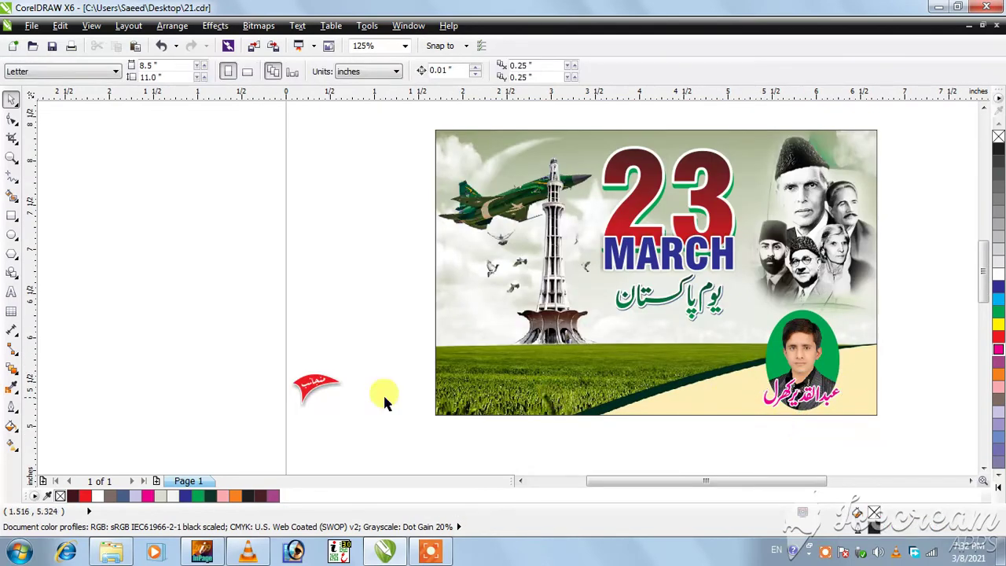
{"action": "left_click_drag", "start_coordinate": [332, 373], "coordinate": [883, 347]}
{"action": "scroll", "coordinate": [704, 468], "scroll_direction": "up", "scroll_amount": 3}
{"action": "scroll", "coordinate": [685, 353], "scroll_direction": "down", "scroll_amount": 2}
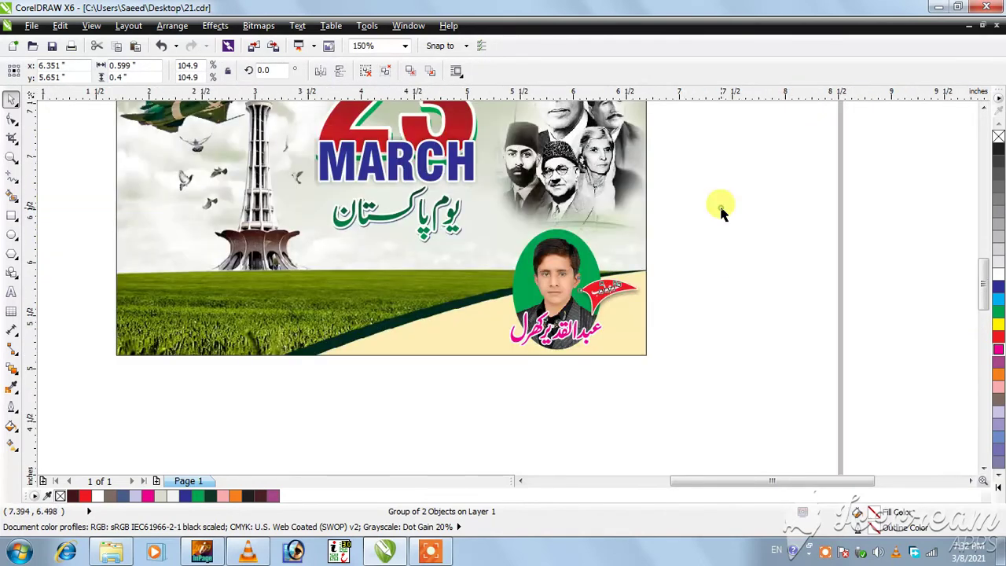
- Group the oval portrait, name and red ribbon, and shift the group left along the banner's lower edge
{"action": "left_click_drag", "start_coordinate": [717, 202], "coordinate": [445, 379]}
{"action": "key", "text": "ctrl+g"}
{"action": "left_click_drag", "start_coordinate": [573, 291], "coordinate": [525, 294]}
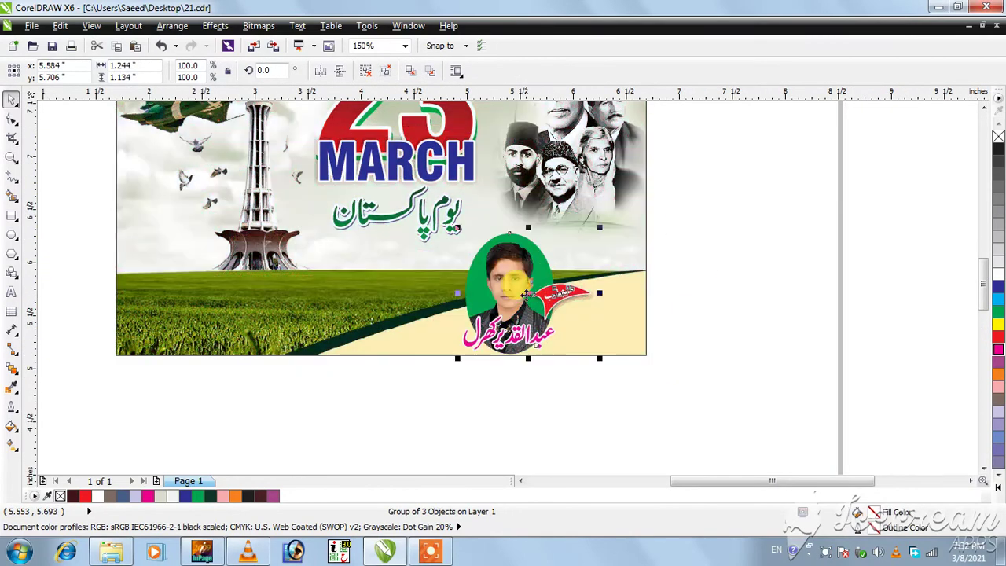
{"action": "left_click", "coordinate": [715, 291]}
{"action": "key", "text": "F4"}
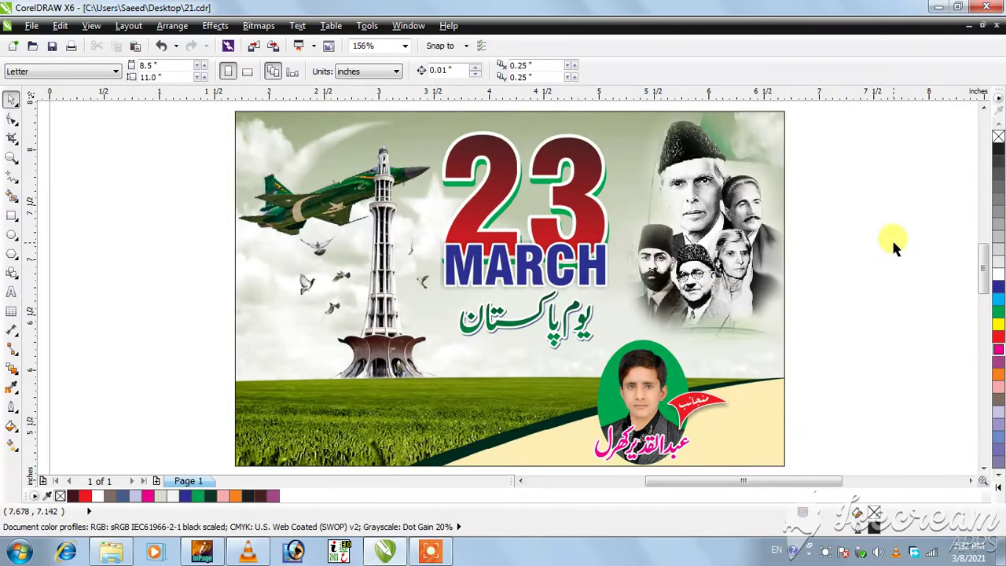
- Slightly enlarge the grouped 23 MARCH and Urdu title in the middle of the banner
{"action": "left_click", "coordinate": [576, 164]}
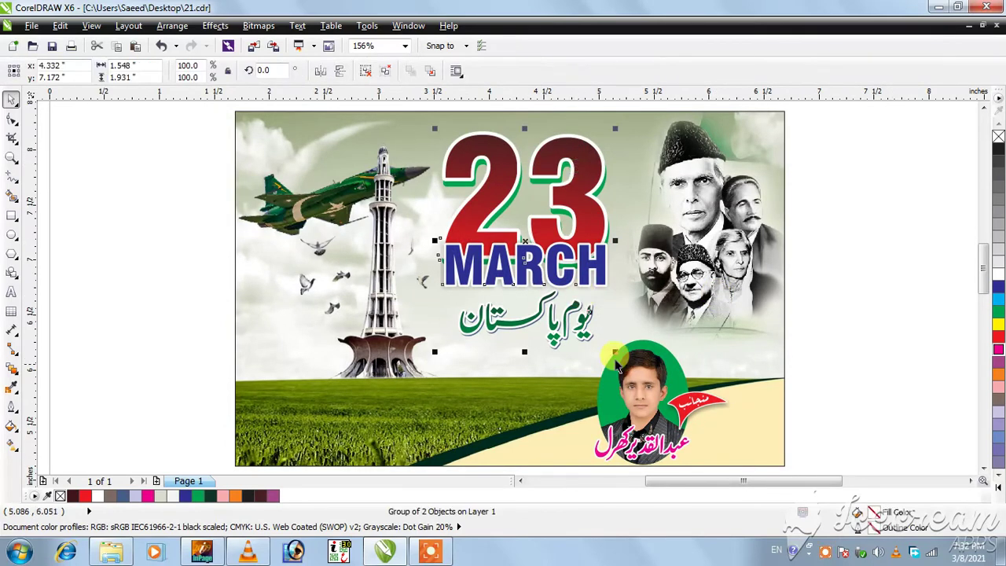
{"action": "mouse_move", "coordinate": [613, 351]}
{"action": "left_mouse_down"}
{"action": "mouse_move", "coordinate": [629, 351]}
{"action": "mouse_move", "coordinate": [621, 346]}
{"action": "left_mouse_up"}
{"action": "left_click", "coordinate": [838, 210]}
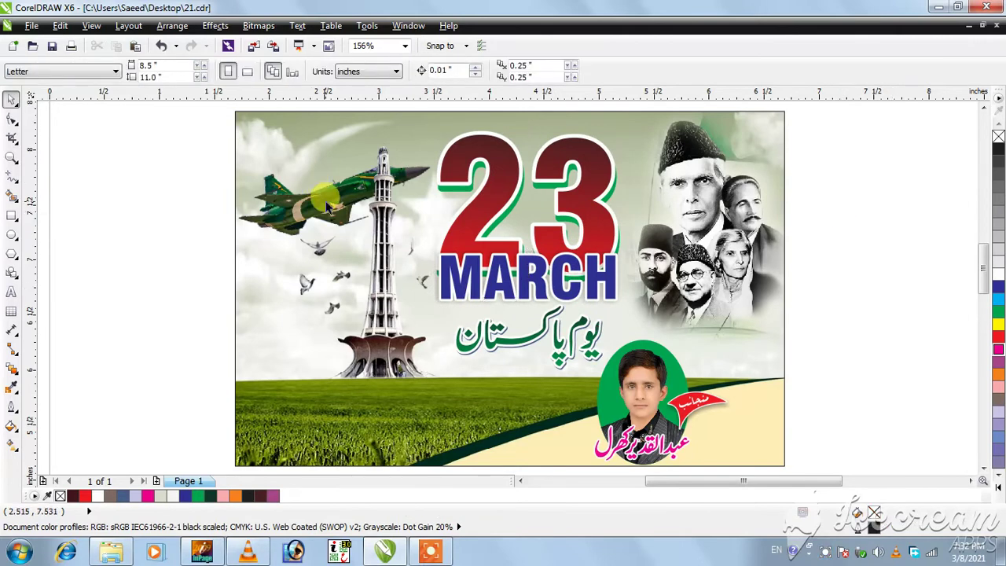
- Move the jet off the minaret, undo the move, and examine the cut around the tower up close
{"action": "left_click", "coordinate": [334, 195]}
{"action": "left_click_drag", "start_coordinate": [334, 195], "coordinate": [202, 229]}
{"action": "key", "text": "Escape"}
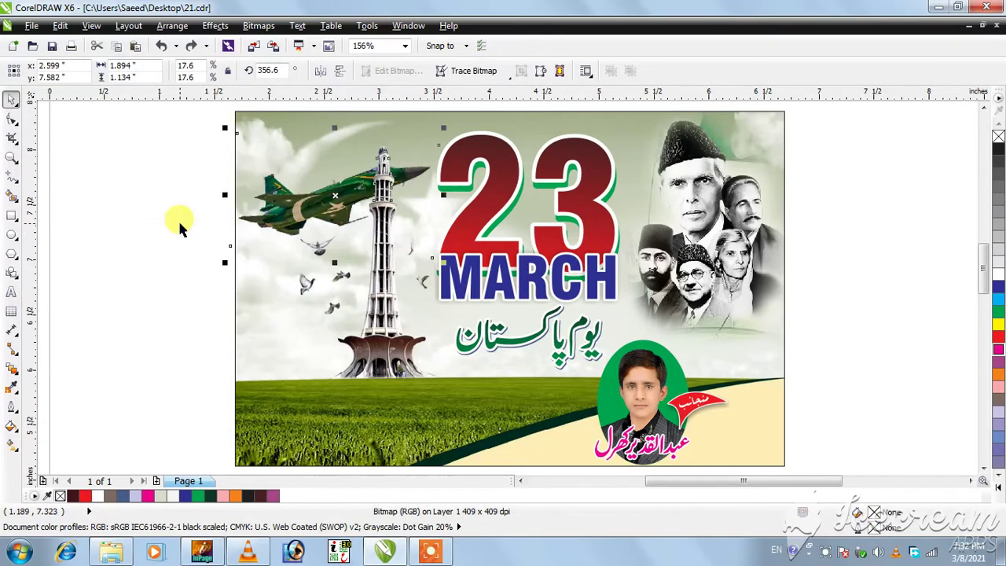
{"action": "left_click", "coordinate": [180, 227]}
{"action": "scroll", "coordinate": [334, 196], "scroll_direction": "up", "scroll_amount": 10}
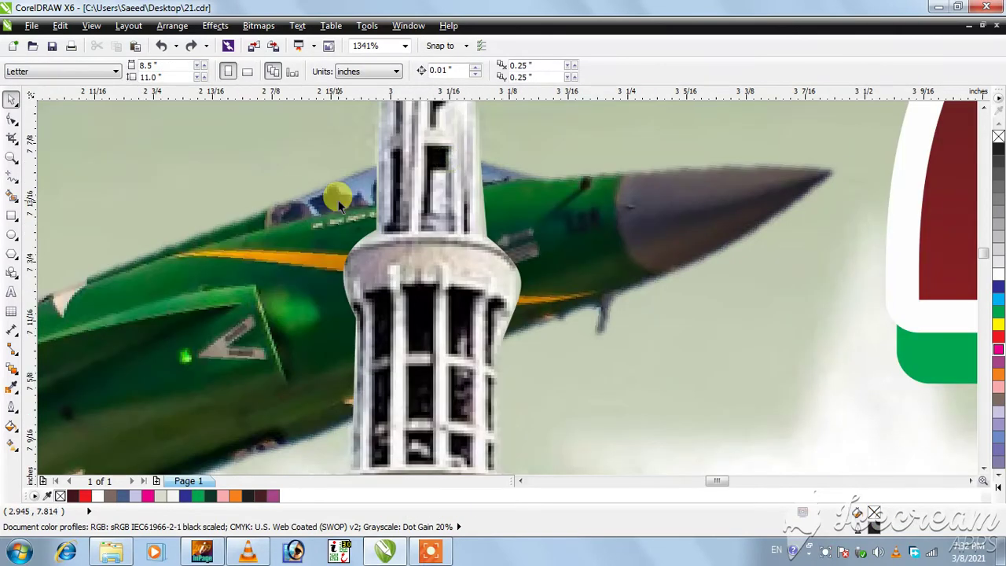
{"action": "scroll", "coordinate": [340, 203], "scroll_direction": "down", "scroll_amount": 10}
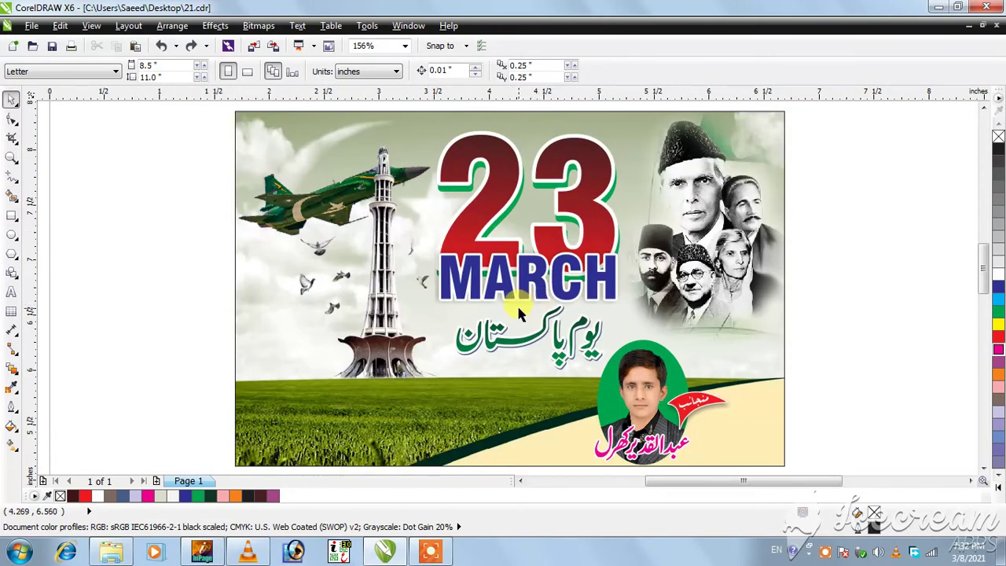
- Start an artistic text object in the empty page area above the banner
{"action": "left_click", "coordinate": [10, 292]}
{"action": "scroll", "coordinate": [440, 327], "scroll_direction": "down", "scroll_amount": 3}
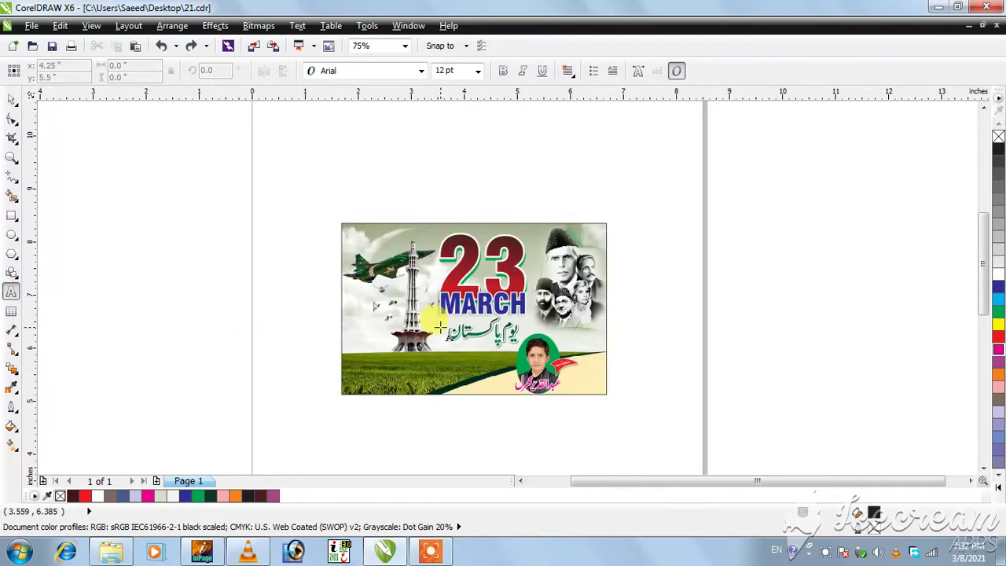
{"action": "left_click", "coordinate": [390, 199]}
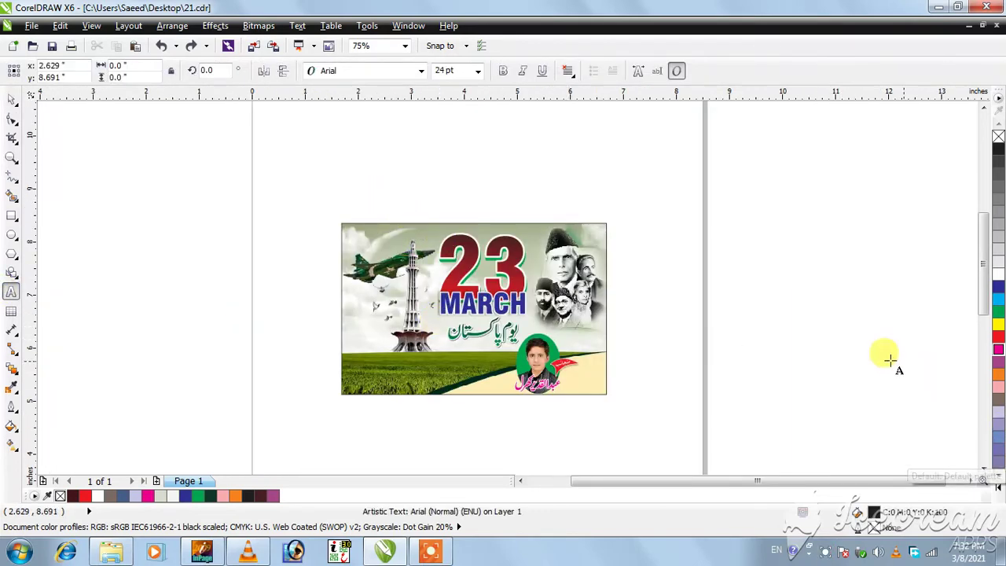
{"action": "scroll", "coordinate": [436, 163], "scroll_direction": "up", "scroll_amount": 3}
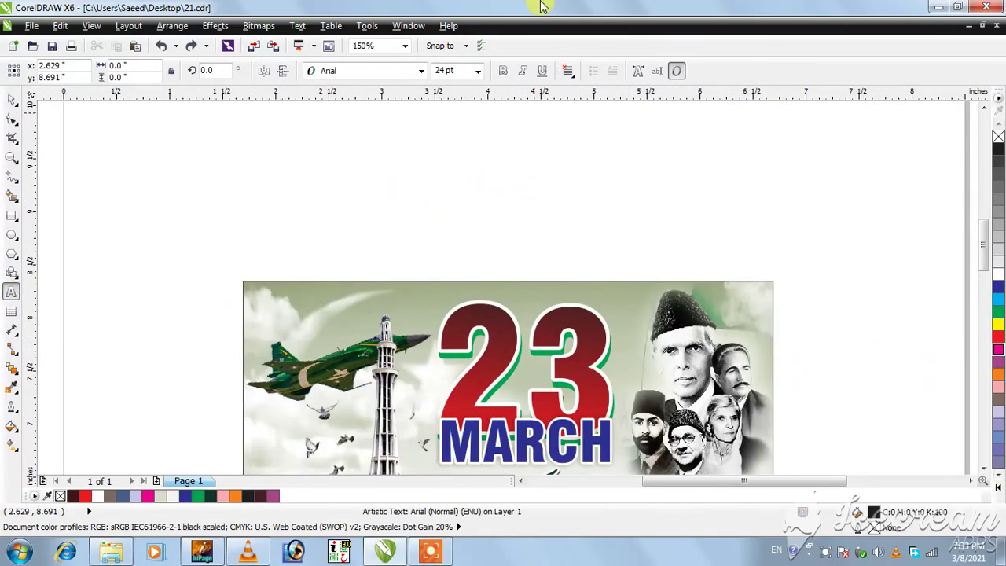